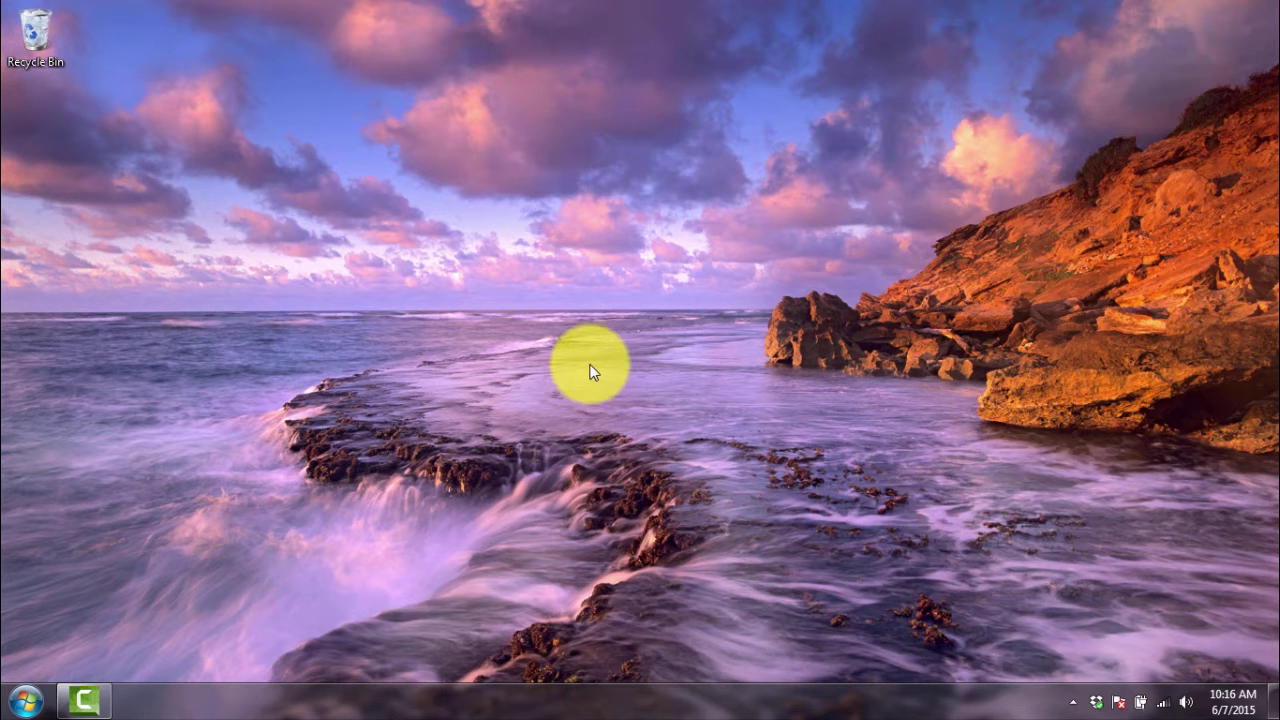
Launch STAAD.Pro from the Start menu using Run as administrator.
left_click(30, 698)
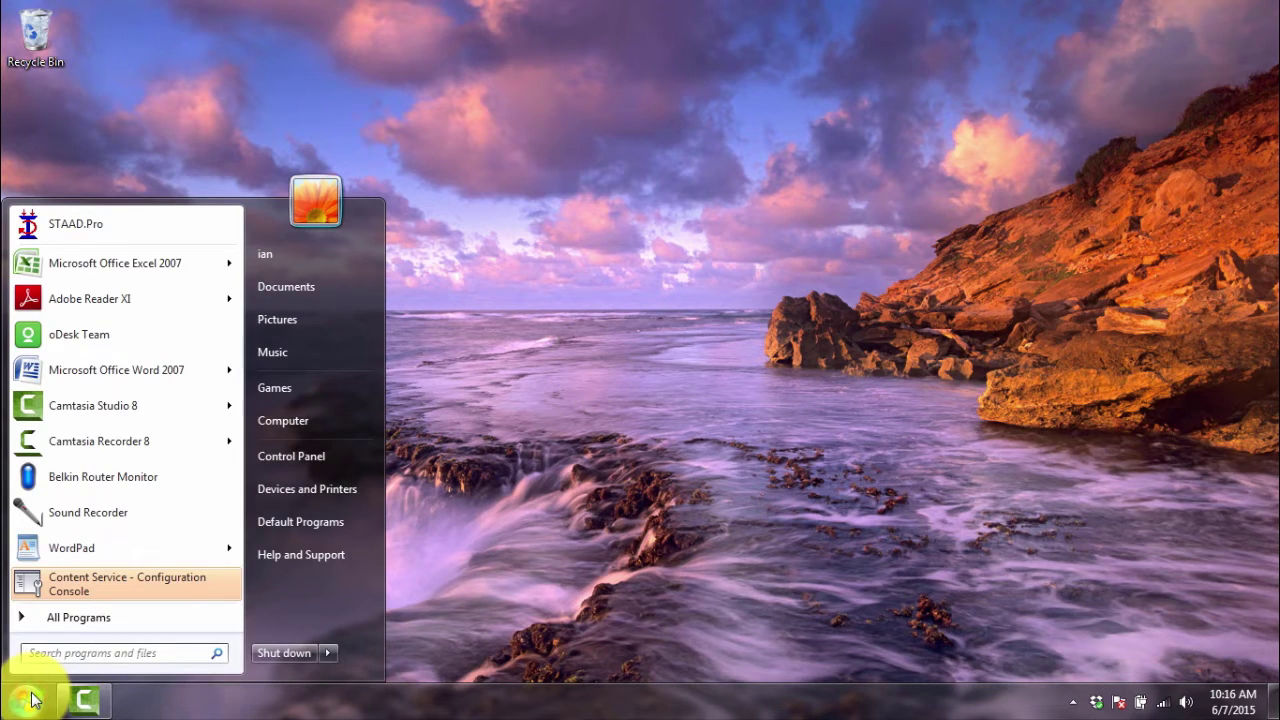
right_click(100, 236)
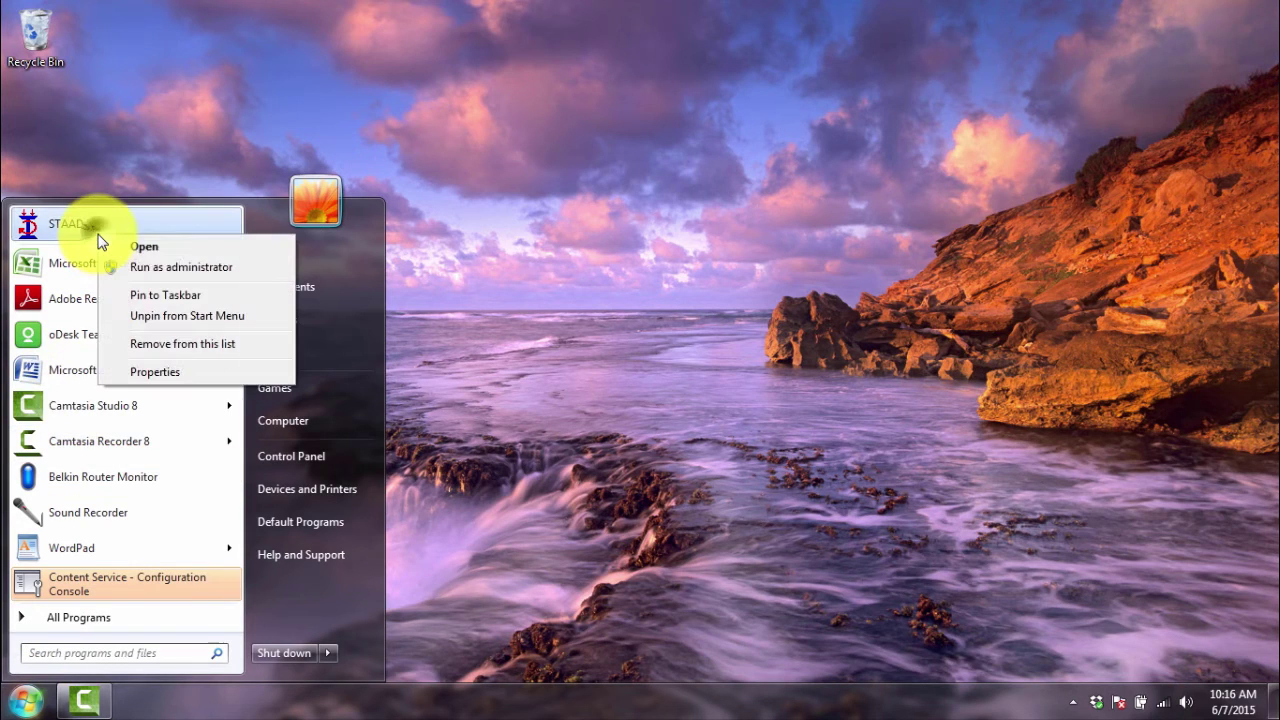
left_click(153, 264)
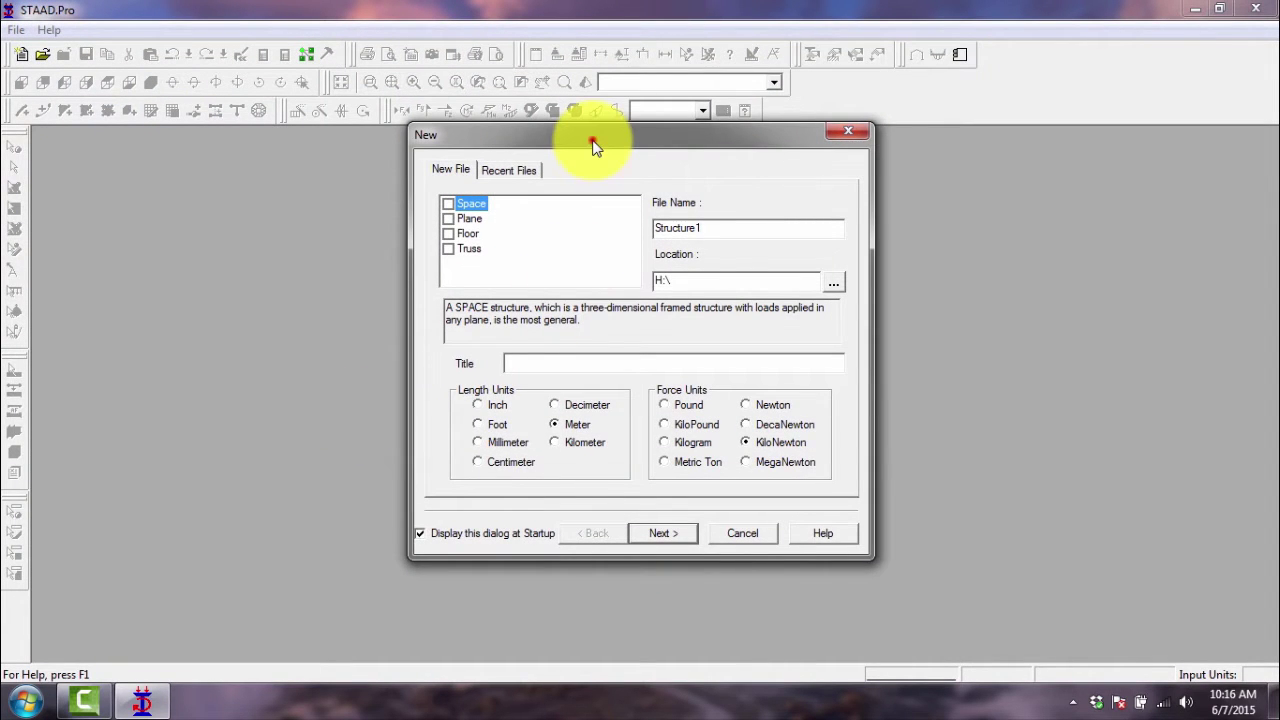
Reposition the New dialog and preview the Space, Plane, Floor and Truss descriptions, ending on Truss.
left_click_drag(592, 146, 598, 194)
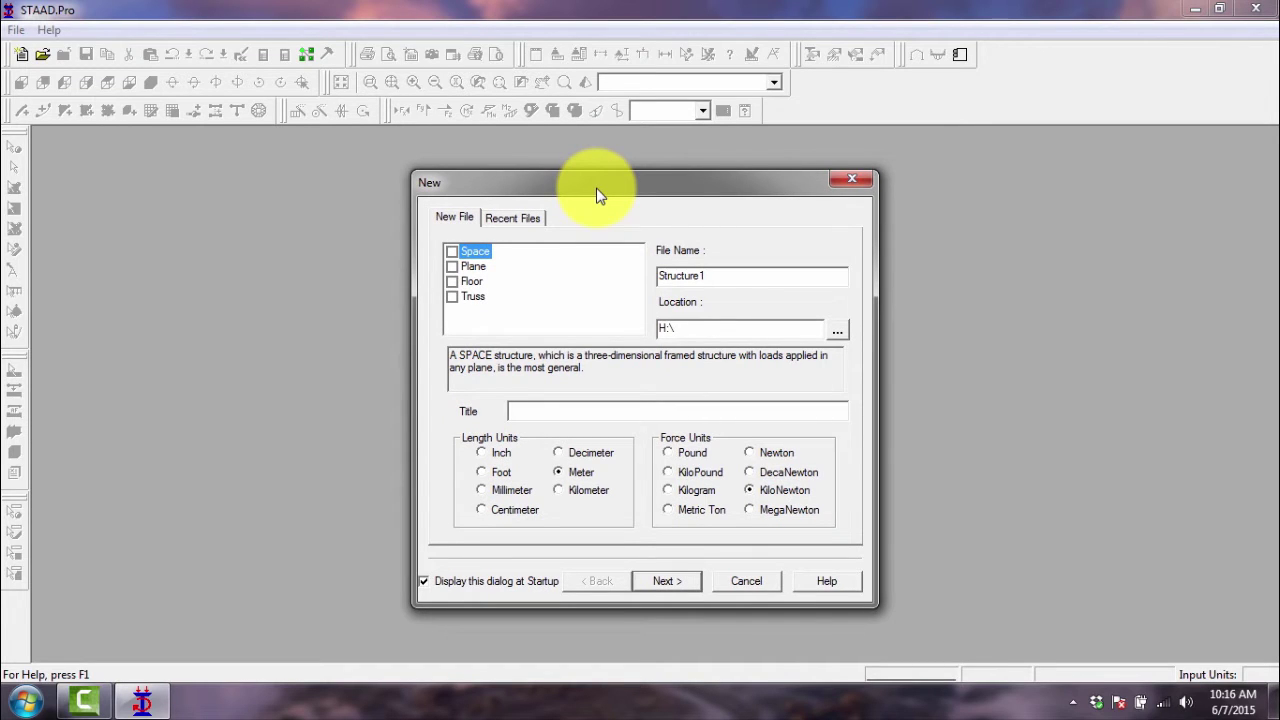
left_click_drag(598, 194, 592, 193)
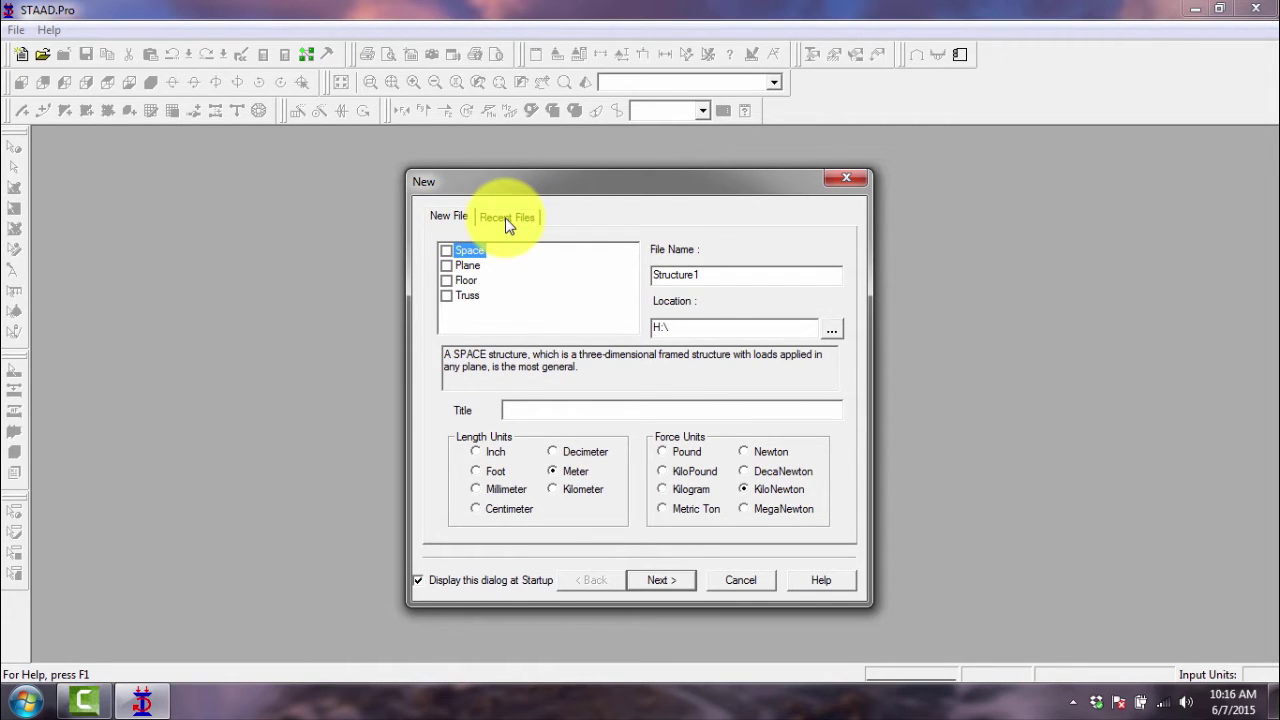
left_click(447, 218)
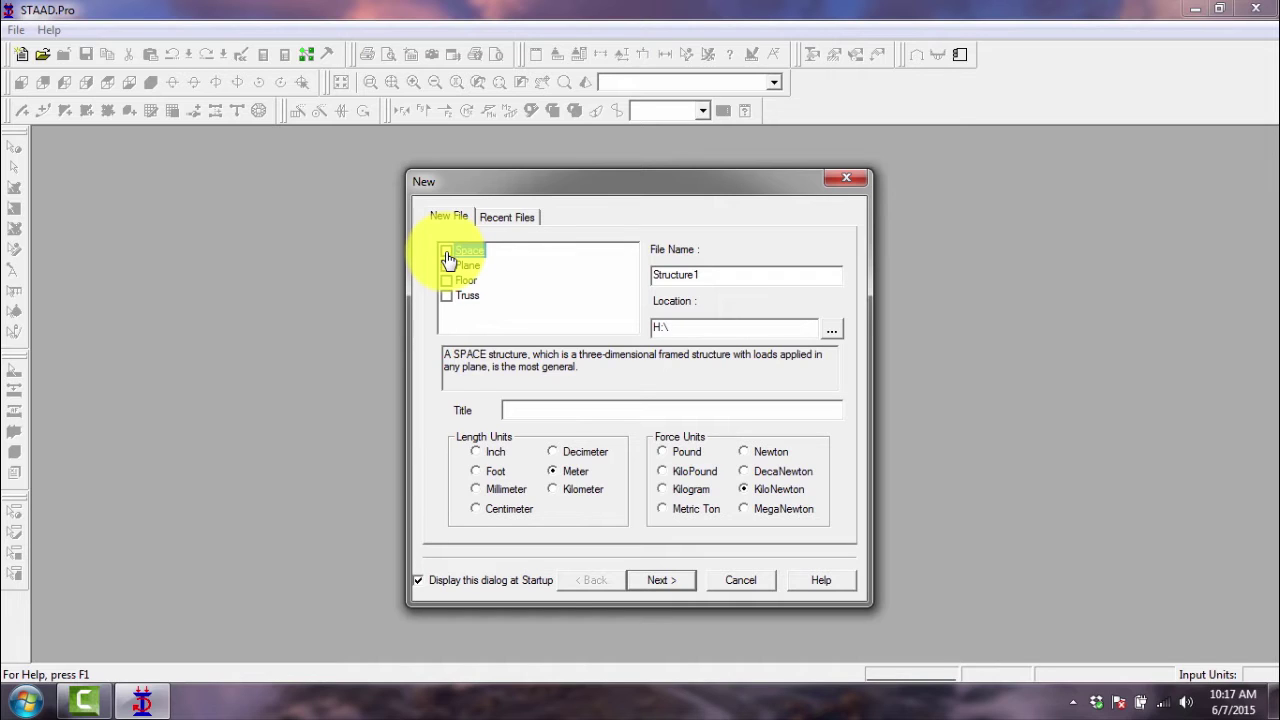
left_click(447, 255)
left_click(447, 266)
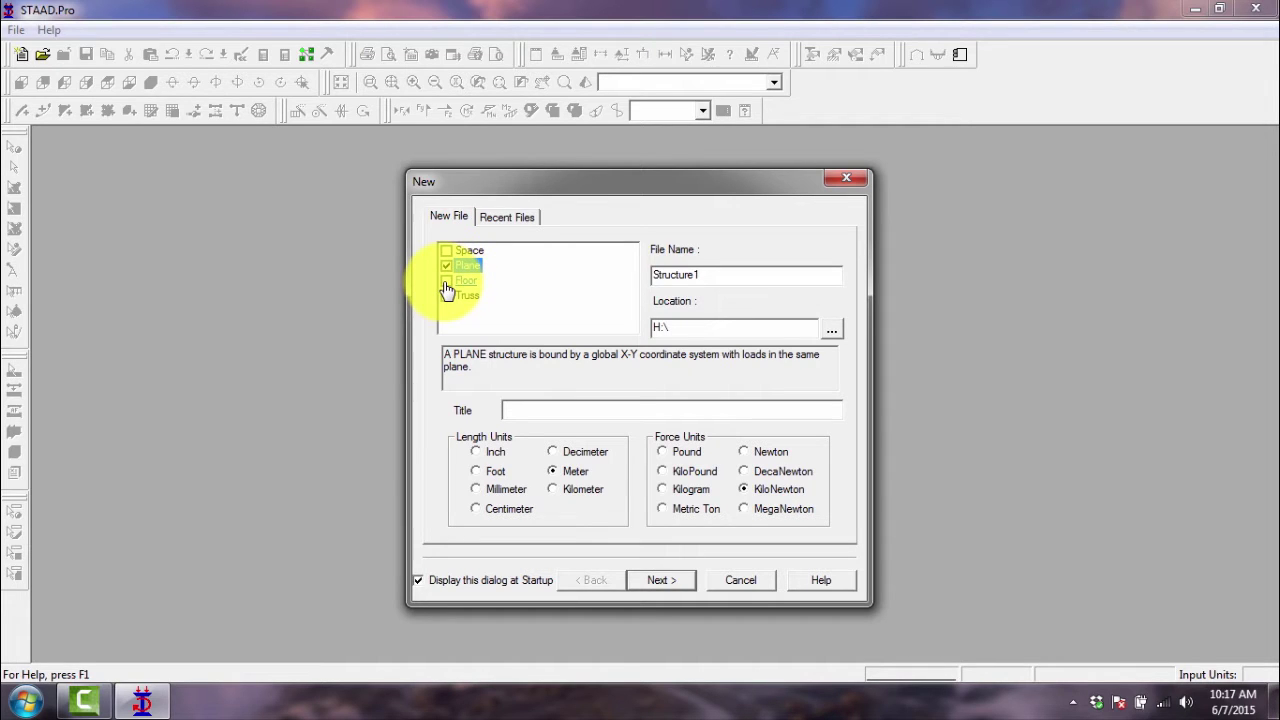
left_click(446, 283)
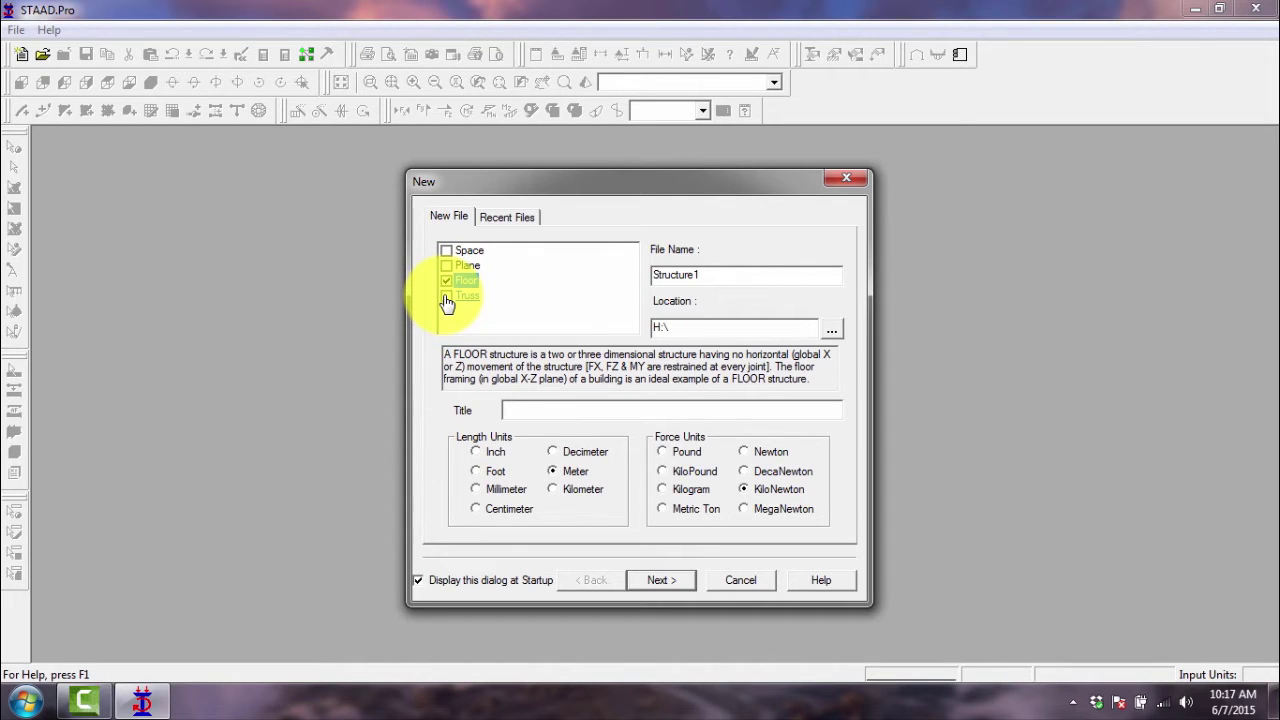
left_click(446, 296)
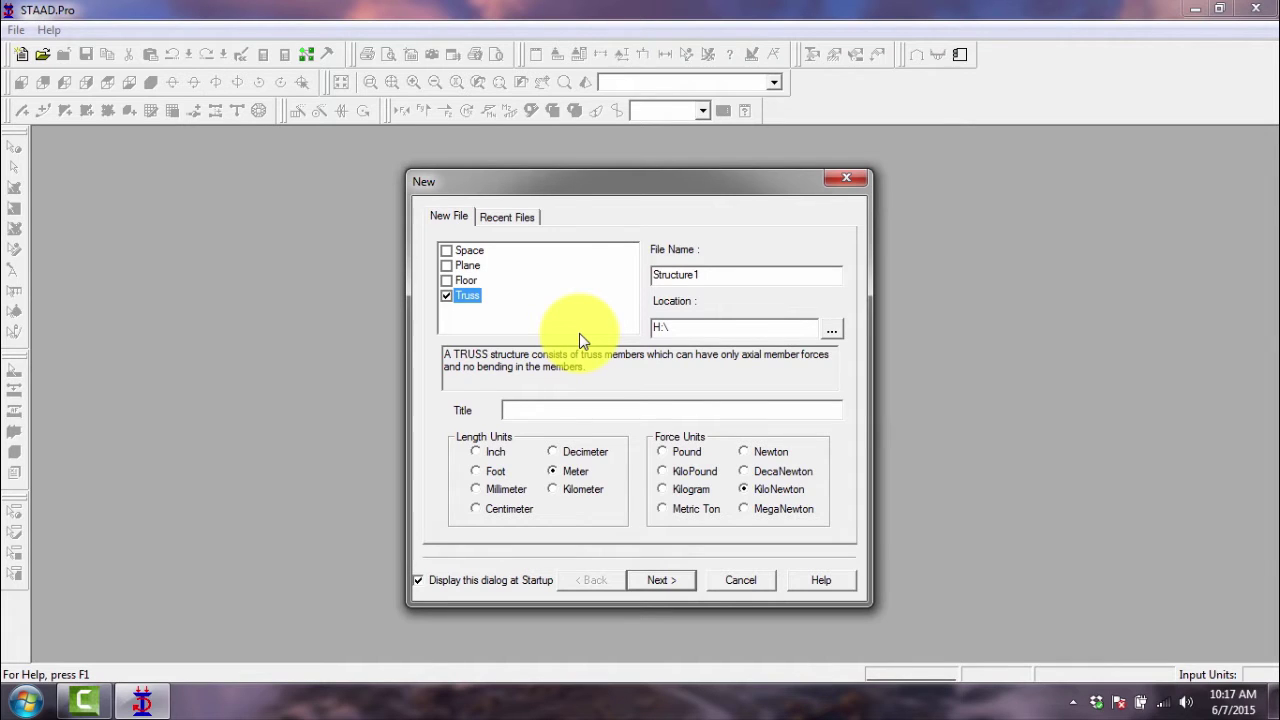
Set the structure type to Space and the file name to Tutorial2015.
left_click(447, 252)
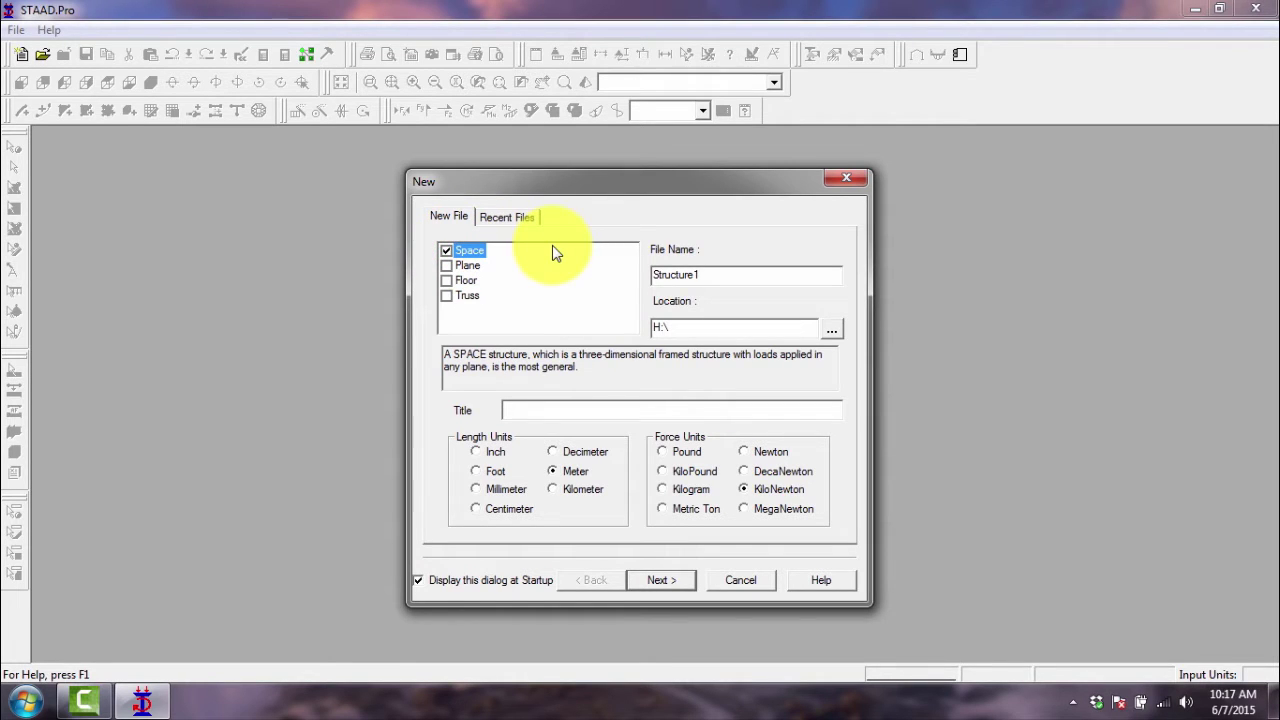
double_click(702, 272)
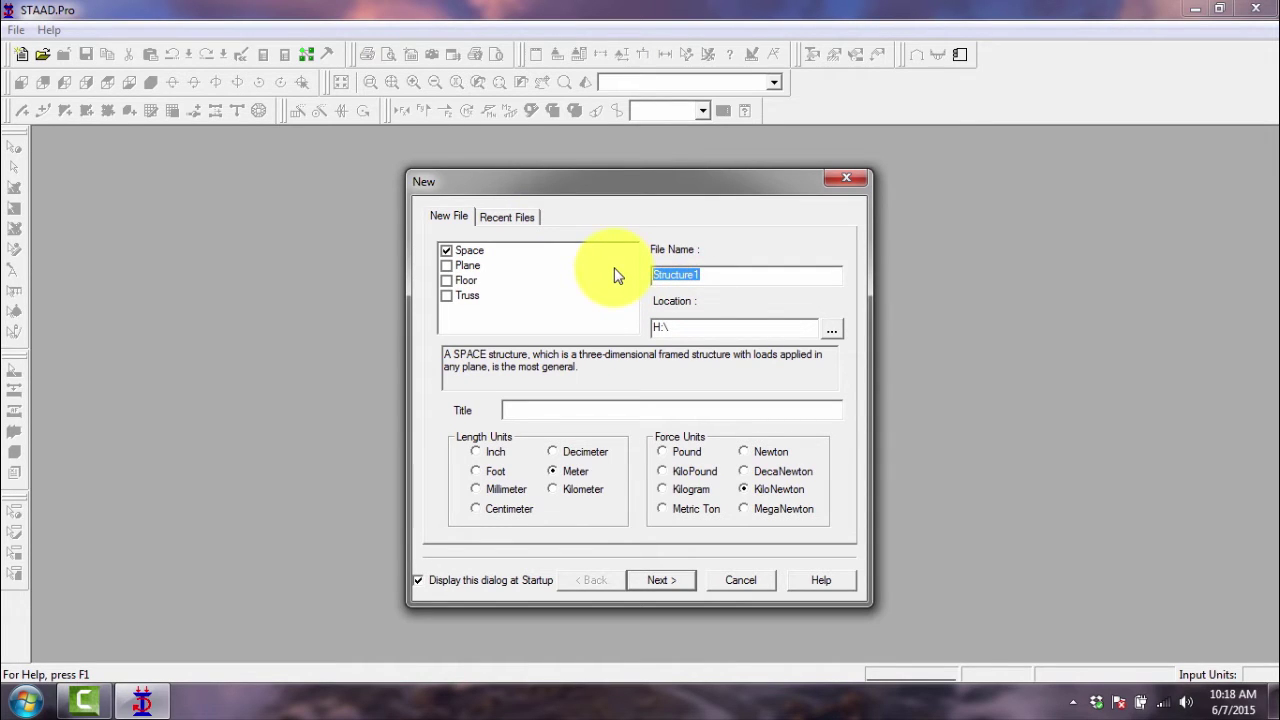
type("Tutorial2015")
left_click(724, 330)
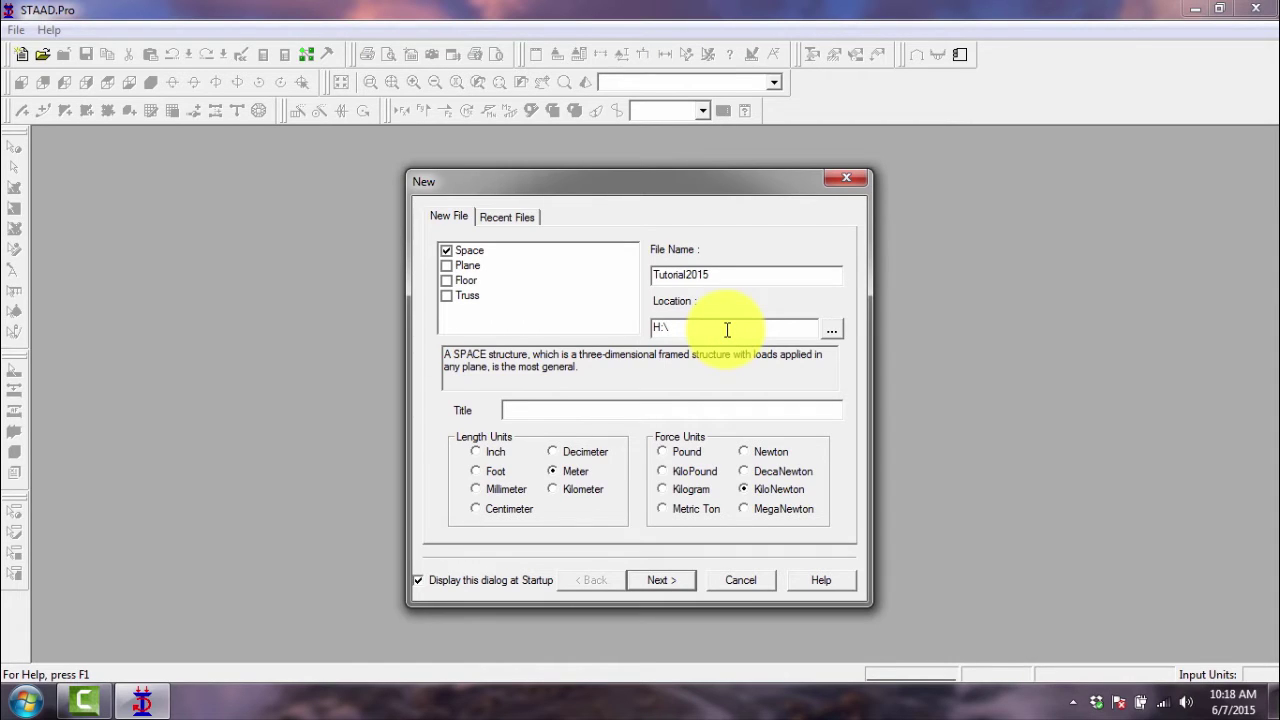
Browse to drive h: and choose the Staad Tutorial 2015 folder as the file location.
left_click(831, 327)
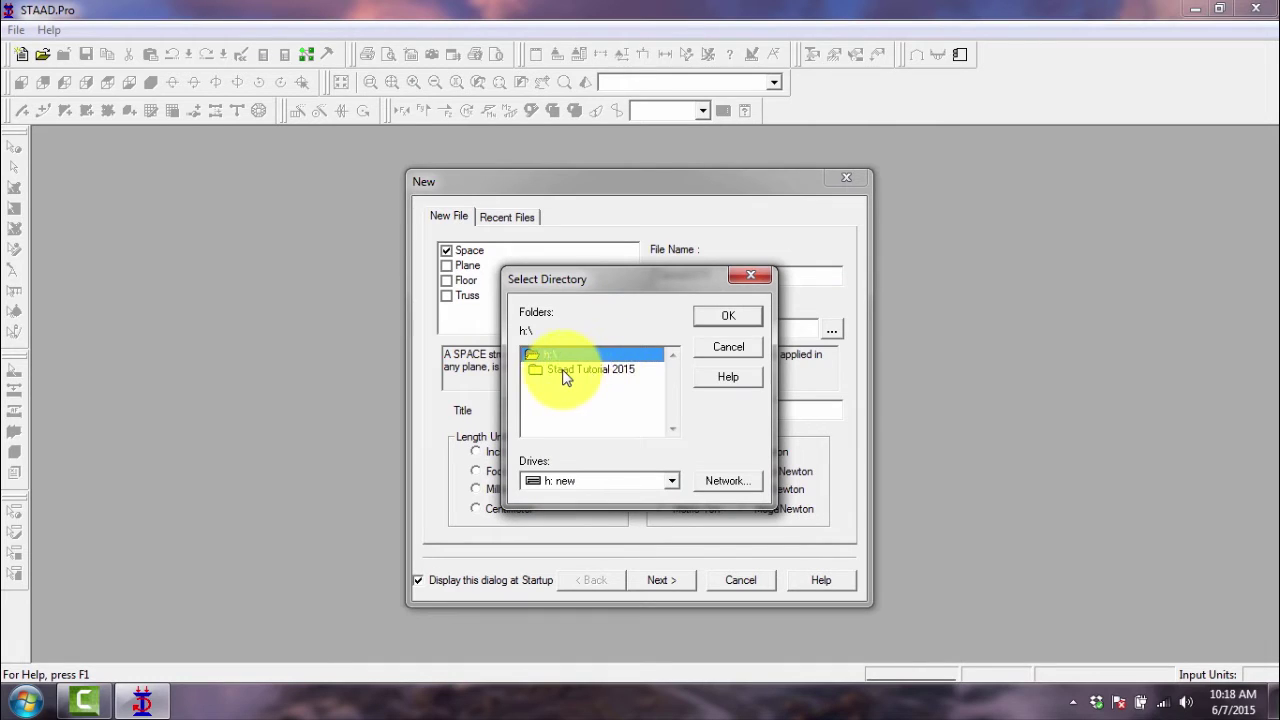
left_click(586, 481)
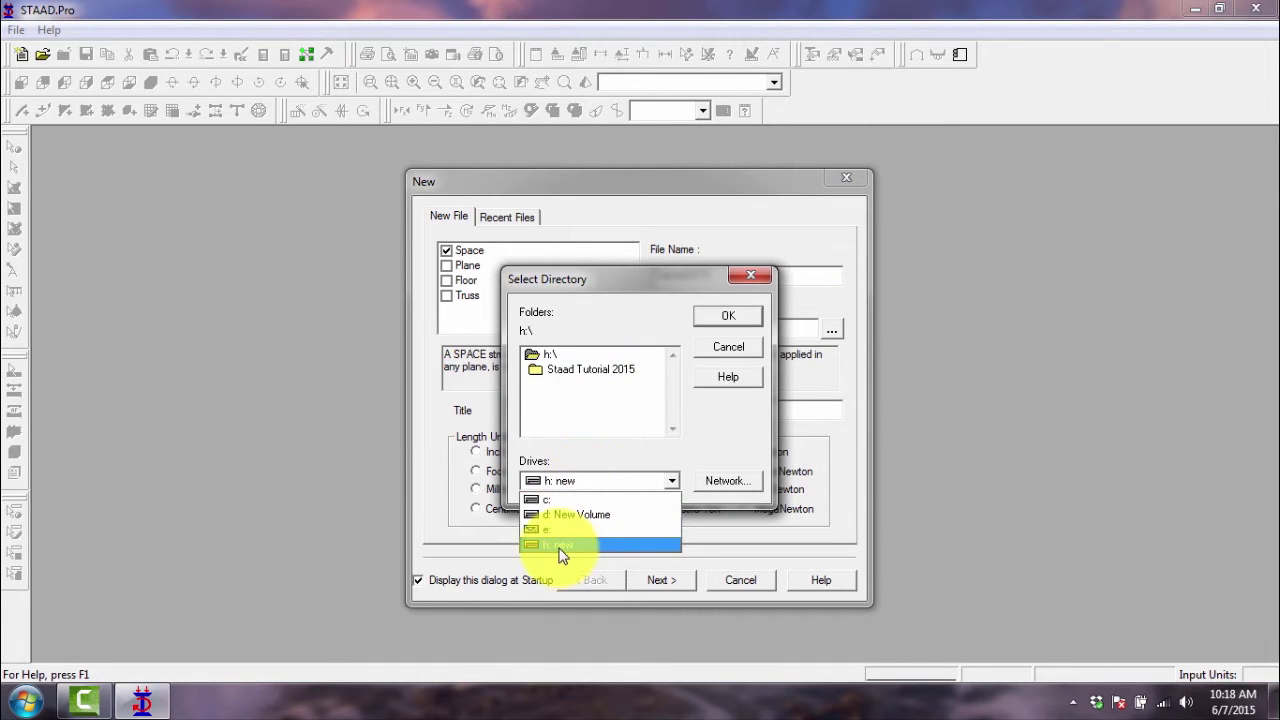
left_click(560, 544)
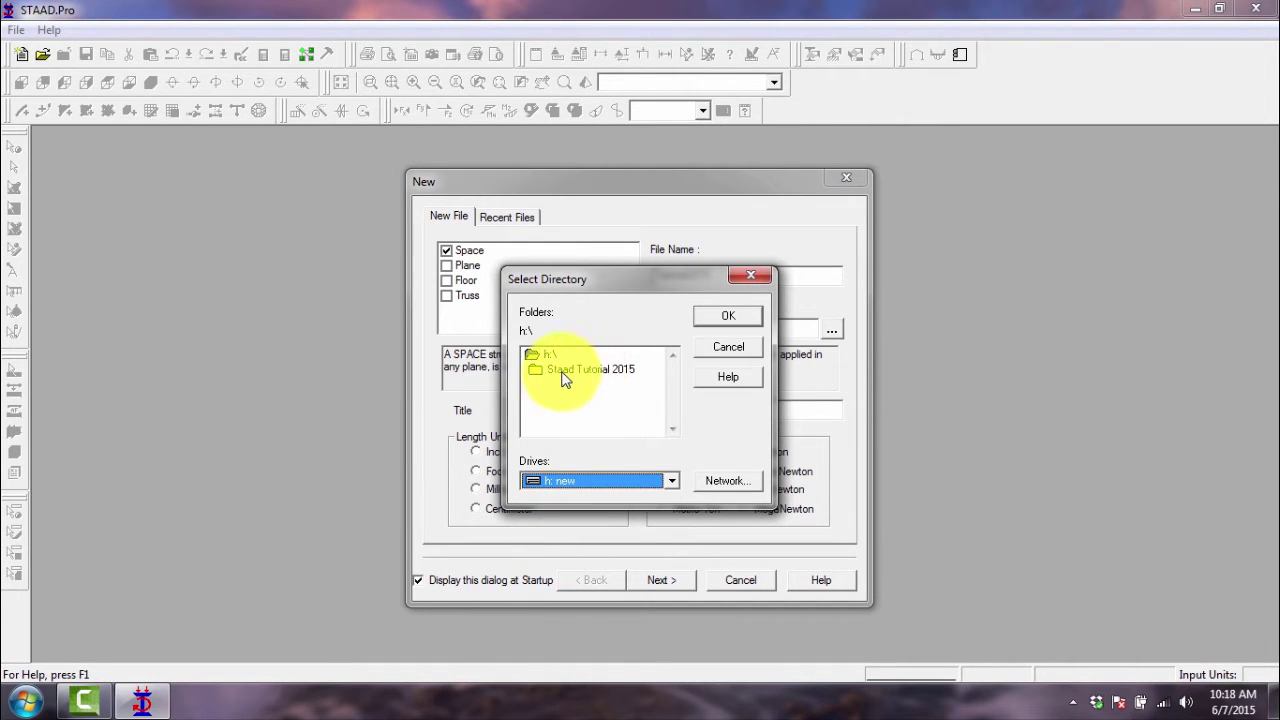
left_click(563, 372)
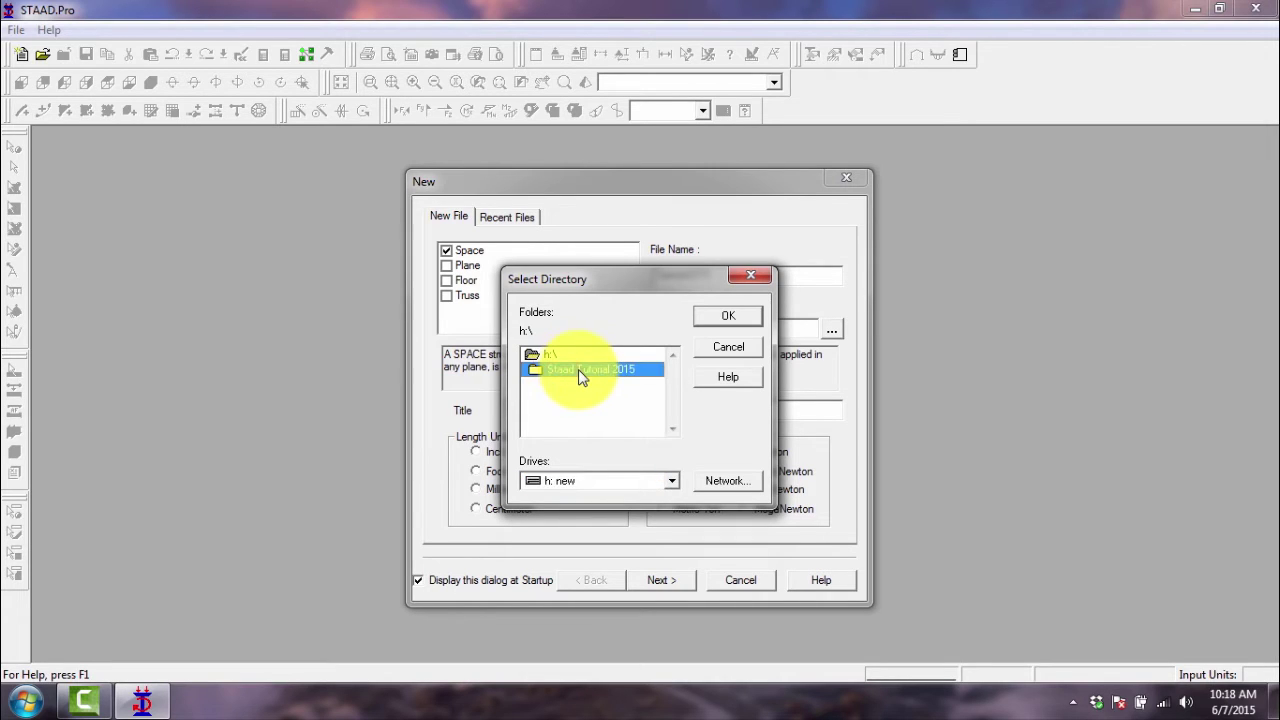
left_click(735, 316)
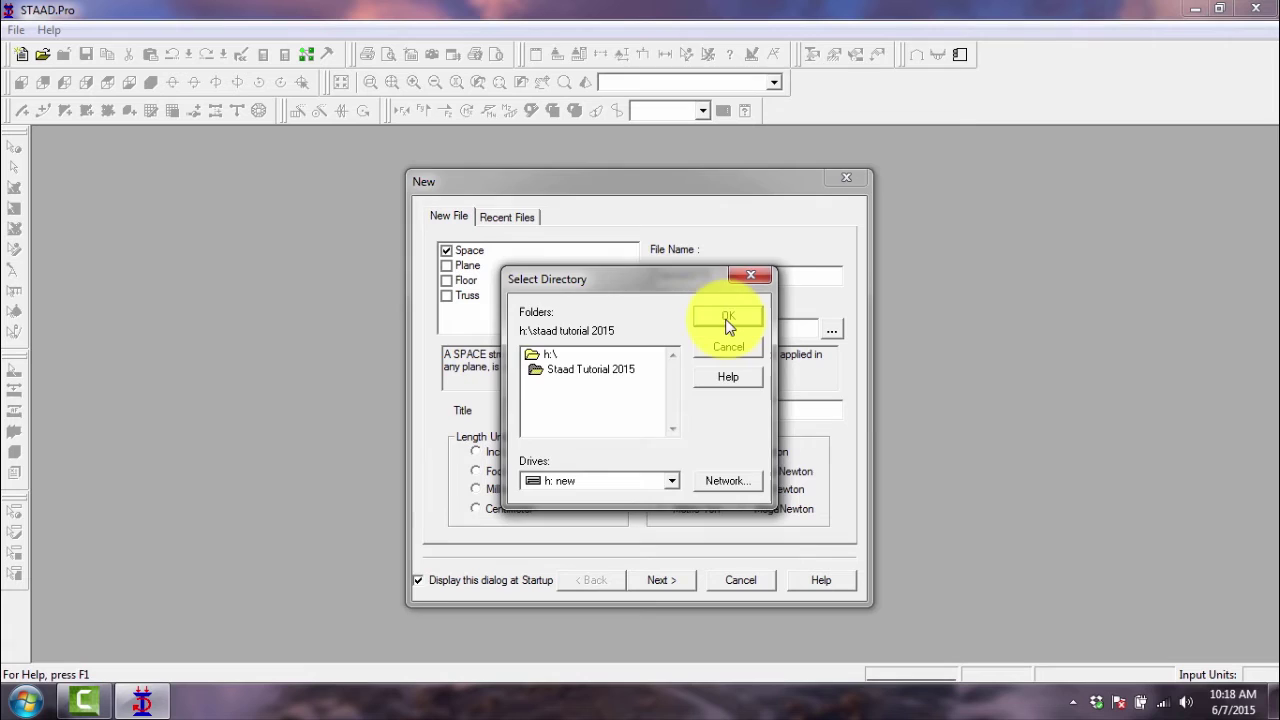
left_click(728, 318)
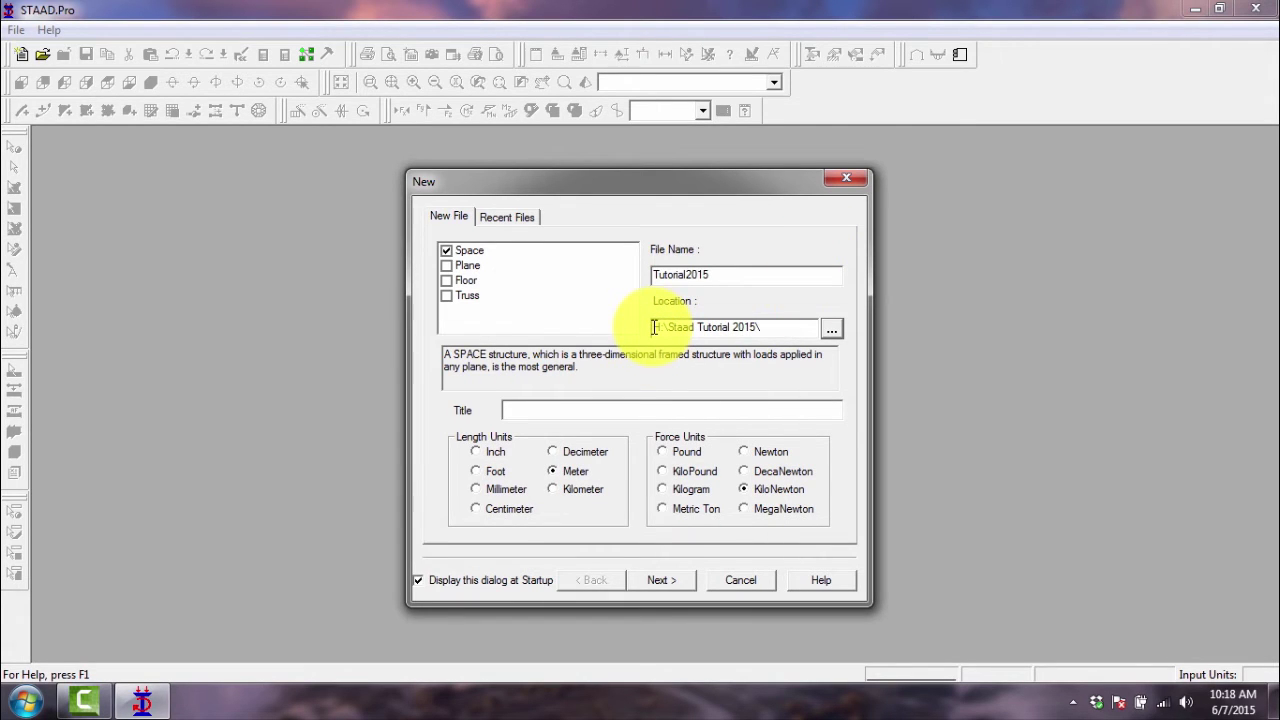
Check the H:\Staad Tutorial 2015\ path in the Location box.
left_click_drag(654, 327, 694, 326)
left_click(766, 326)
left_click(697, 325)
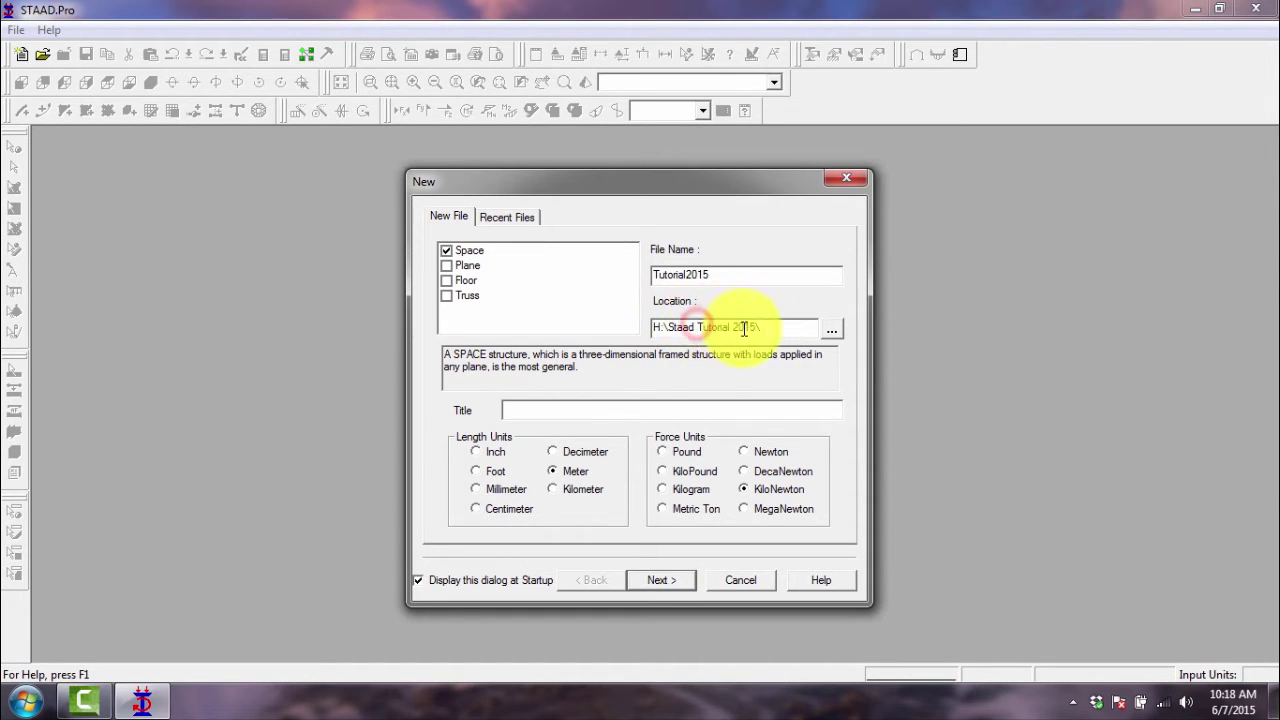
left_click(511, 410)
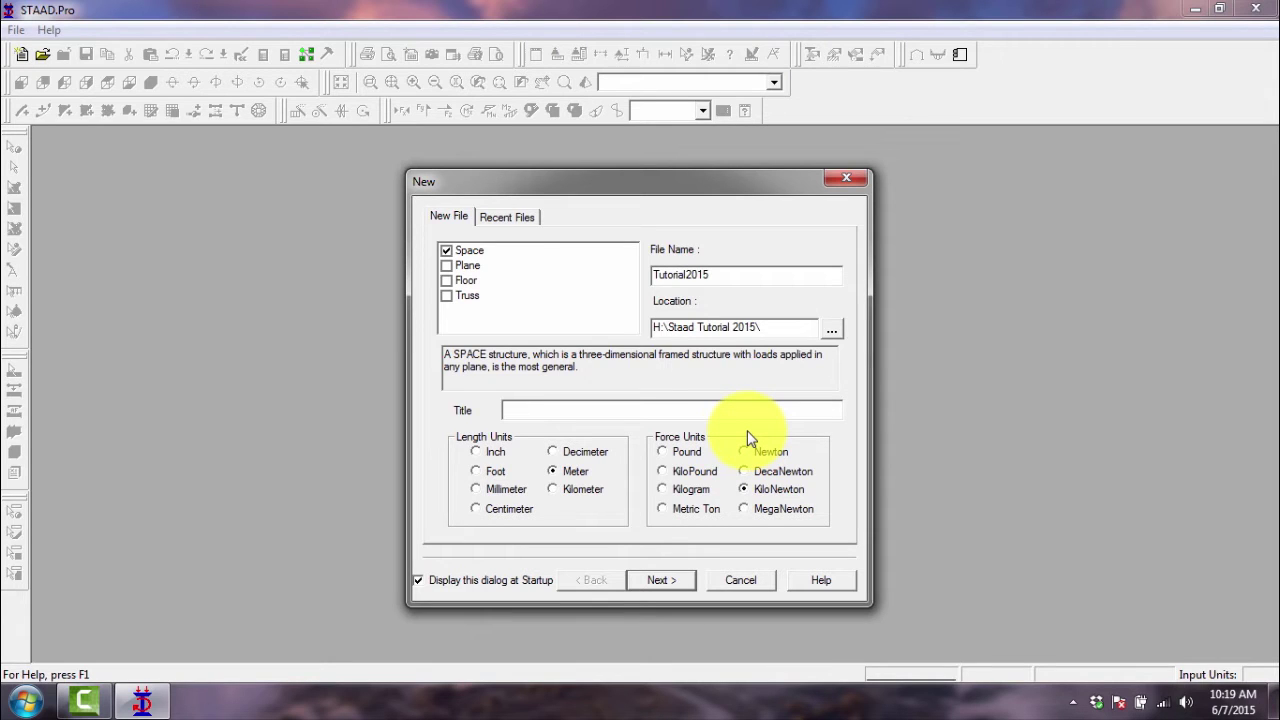
Advance to the 'Where do you want to go?' page with Add Beam ticked.
left_click(655, 581)
left_click(655, 580)
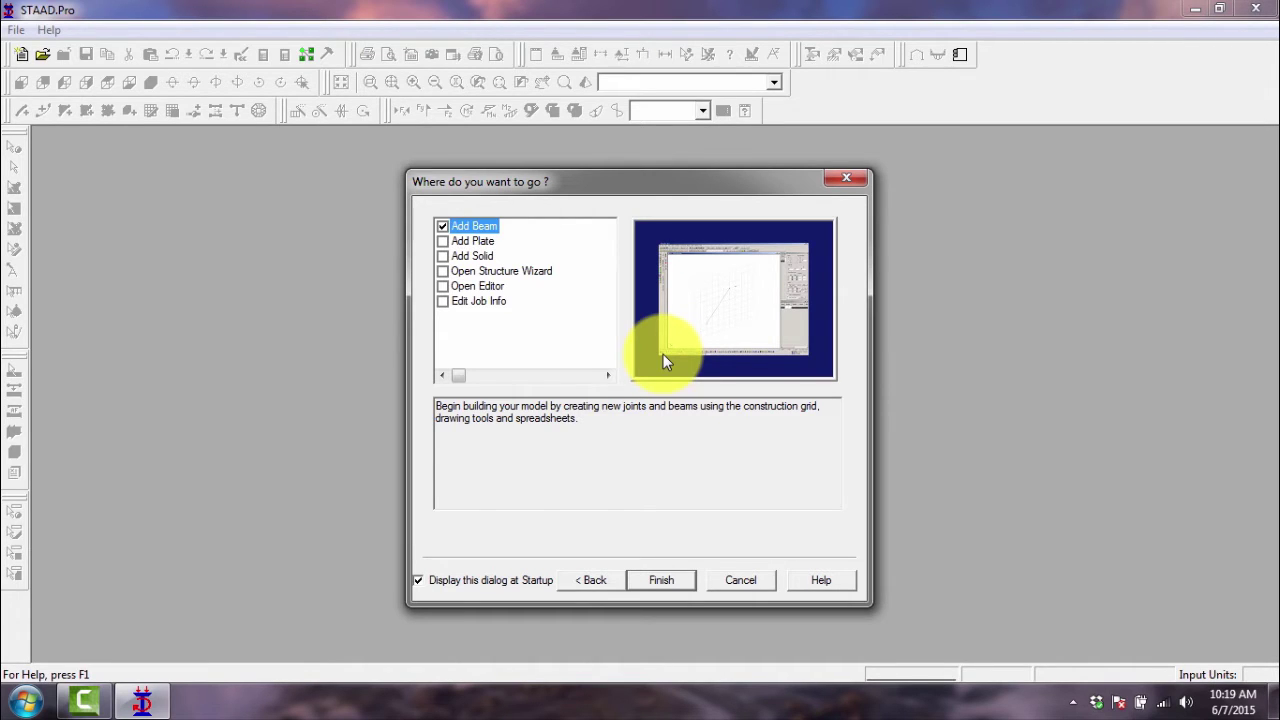
Finish setup to open Tutorial2015 with a 10 by 10, 1 m Snap Node/Beam grid.
left_click(675, 583)
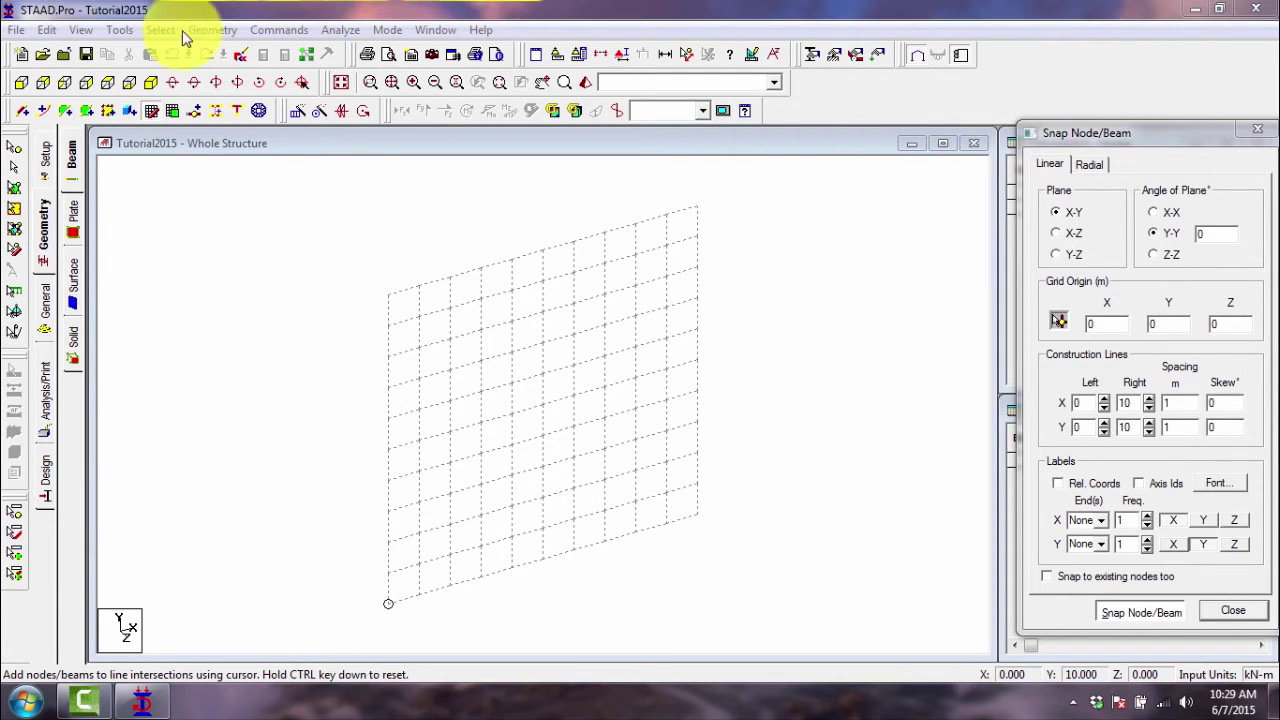
left_click(16, 29)
mouse_move(42, 32)
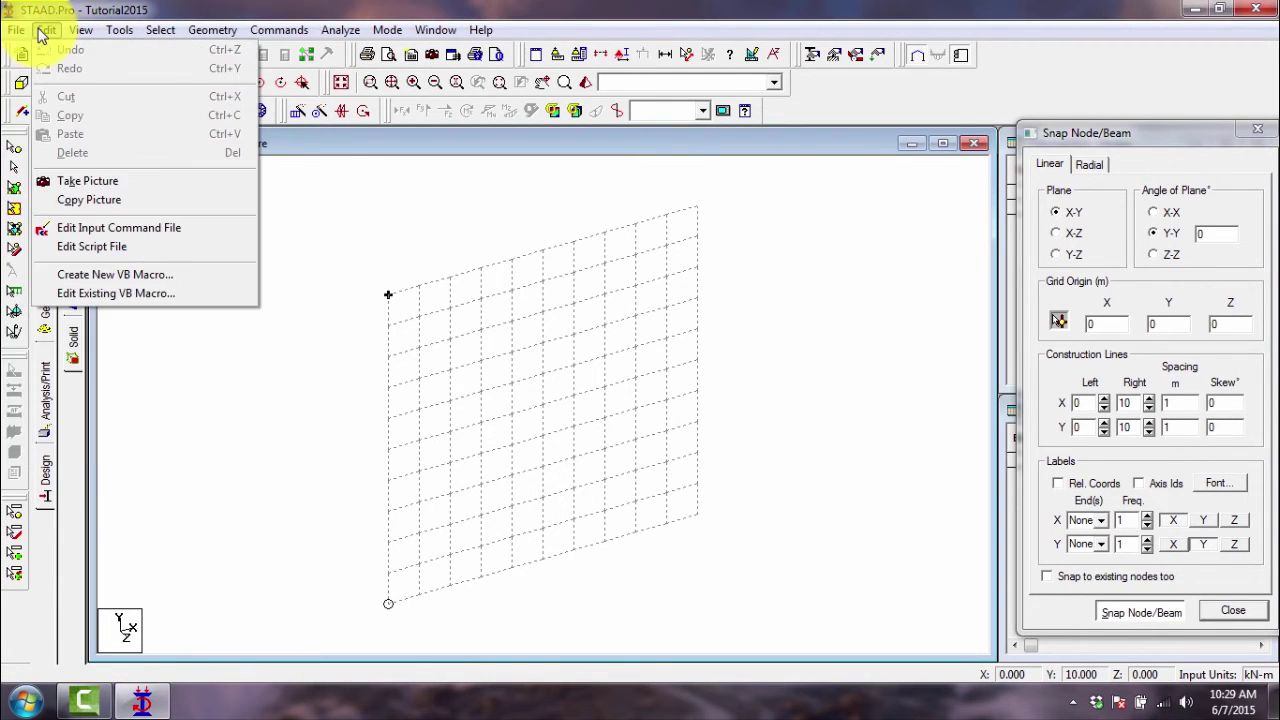
mouse_move(156, 33)
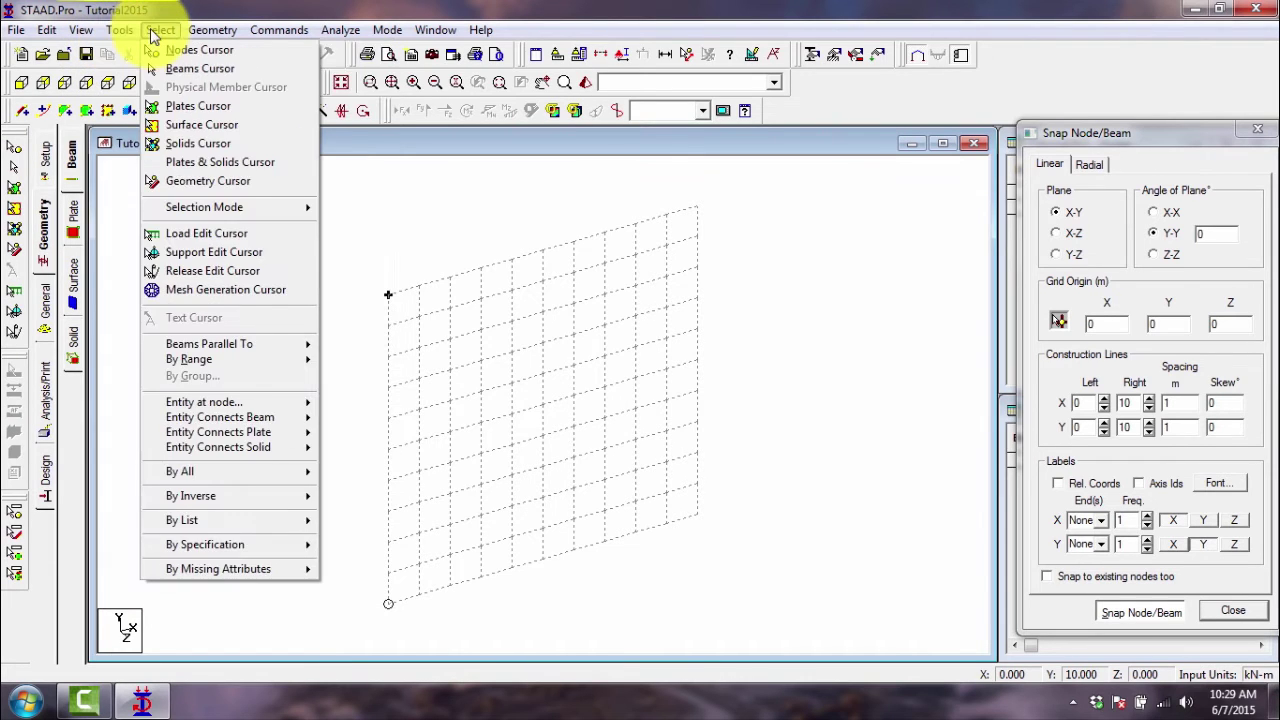
mouse_move(366, 34)
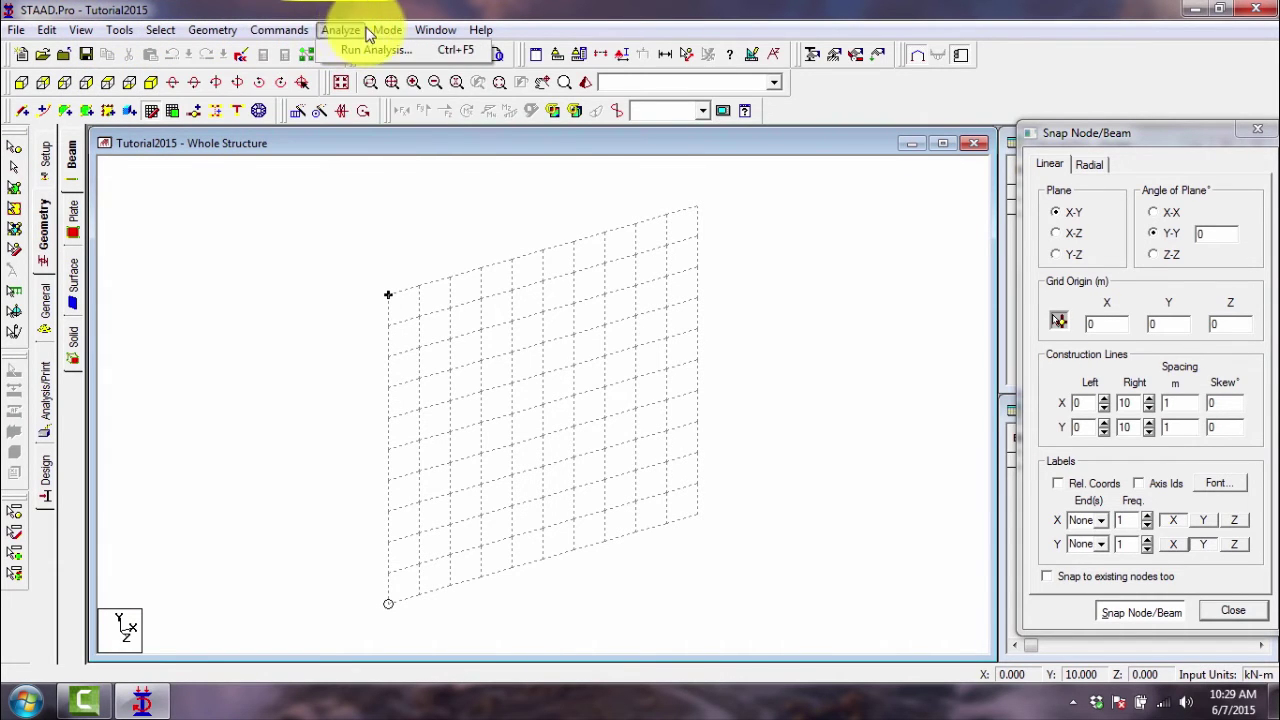
mouse_move(481, 30)
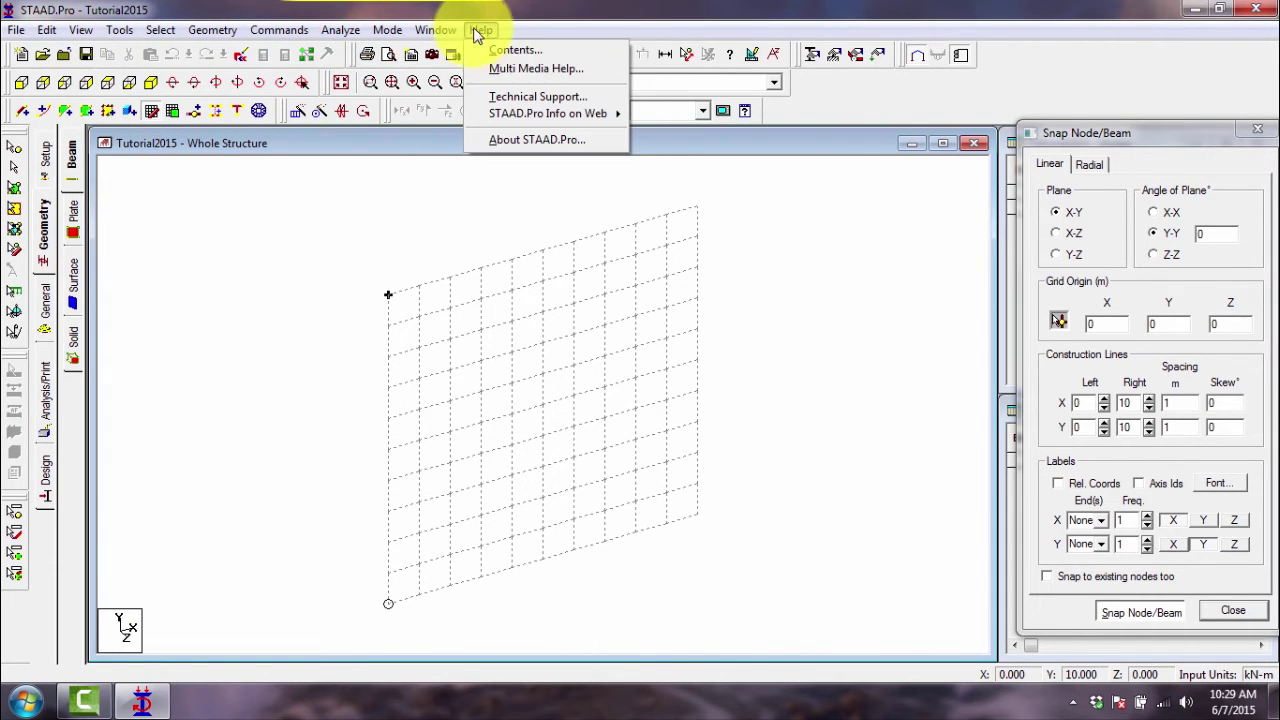
left_click(577, 30)
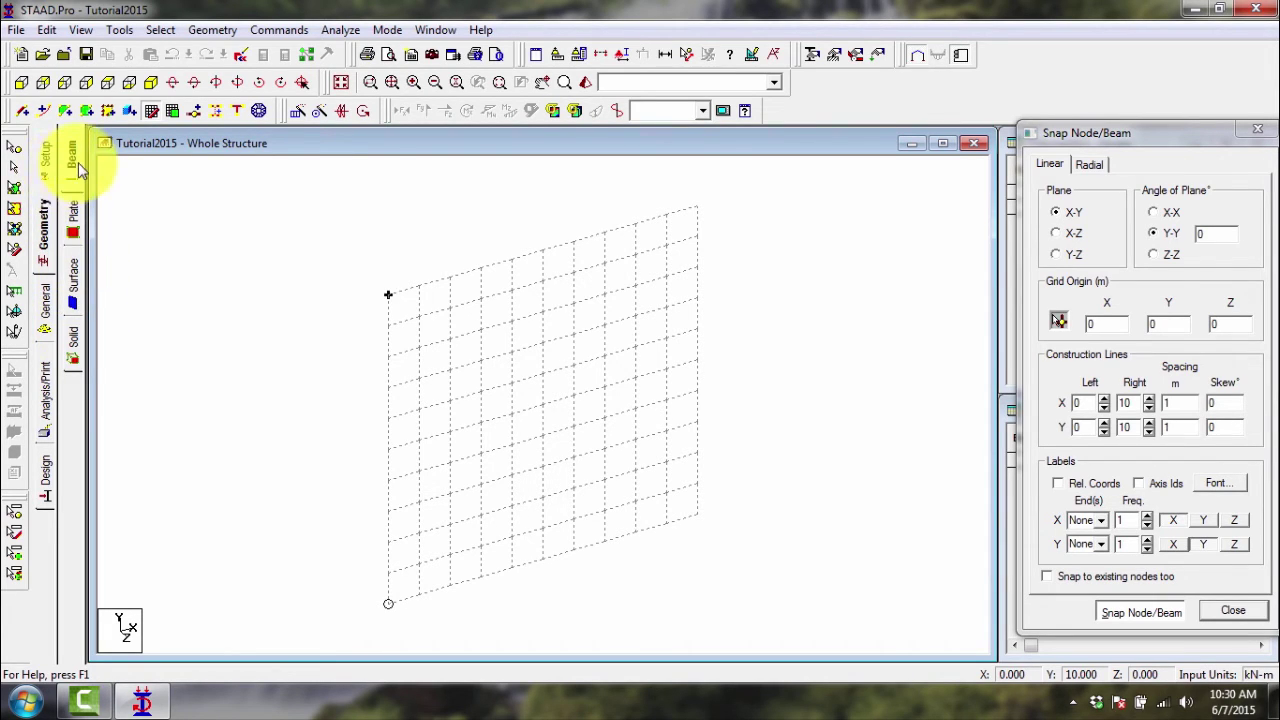
left_click(718, 139)
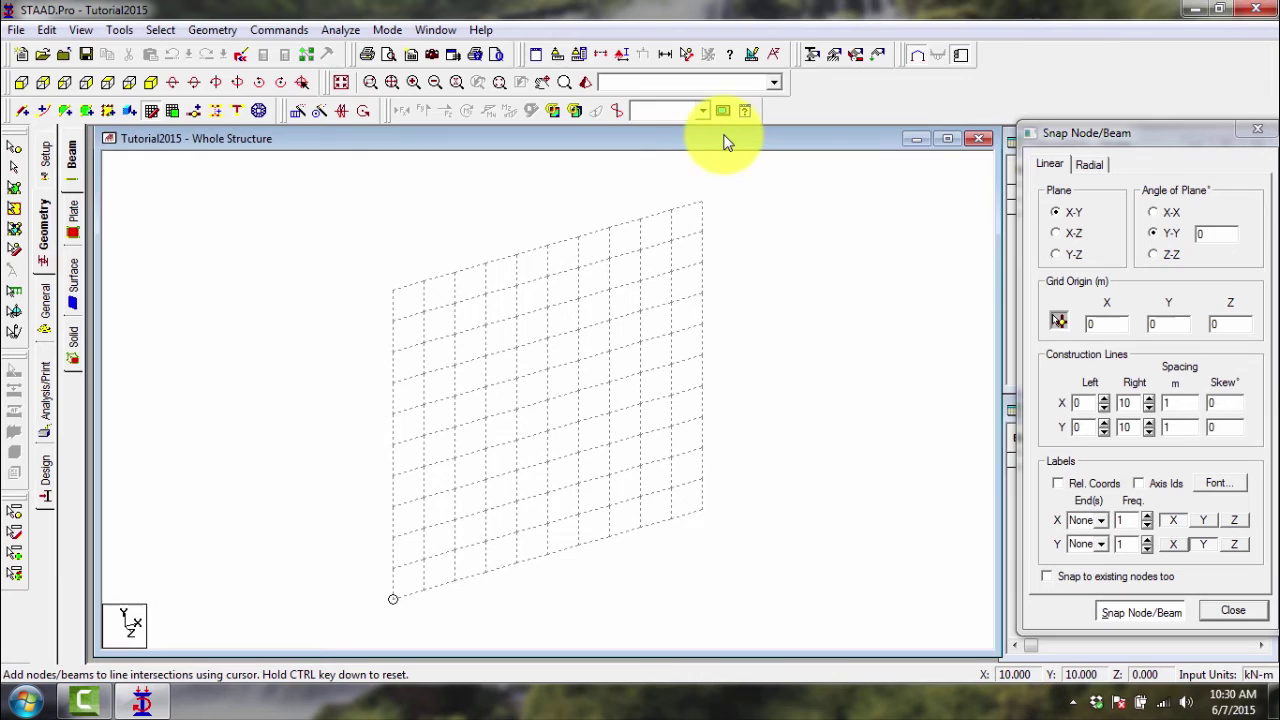
left_click_drag(721, 135, 714, 137)
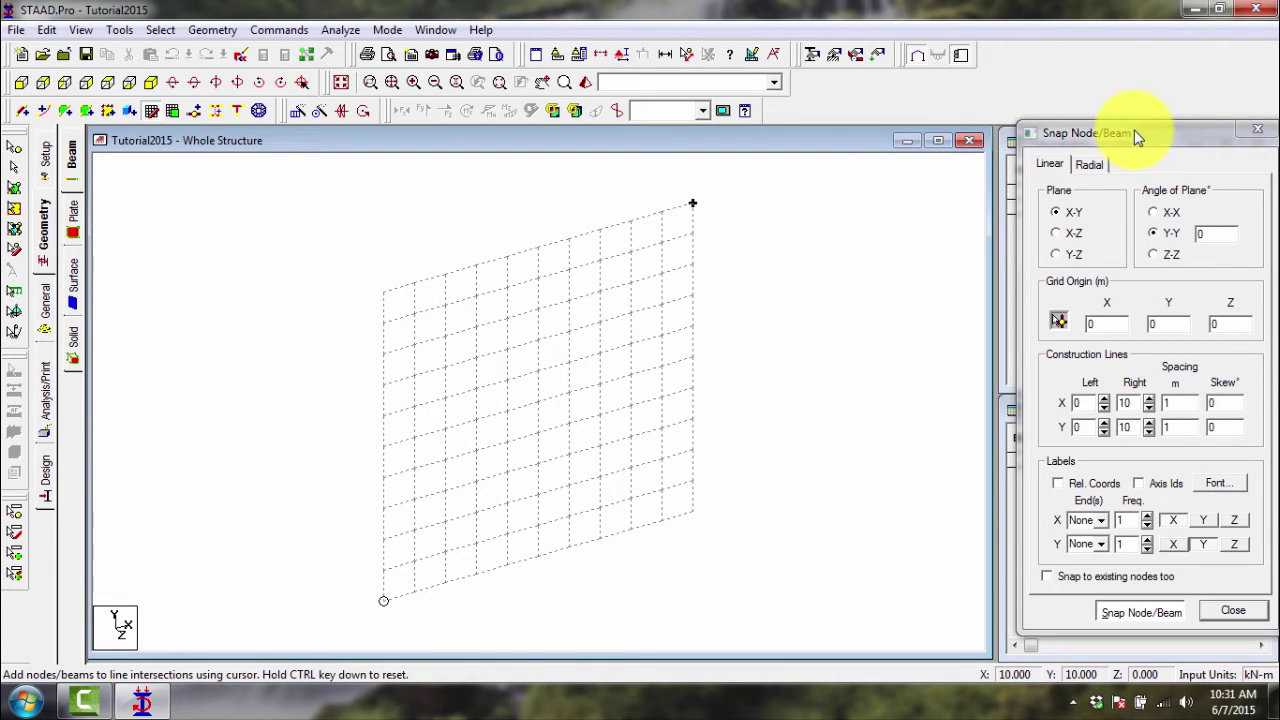
left_click_drag(1135, 135, 1127, 143)
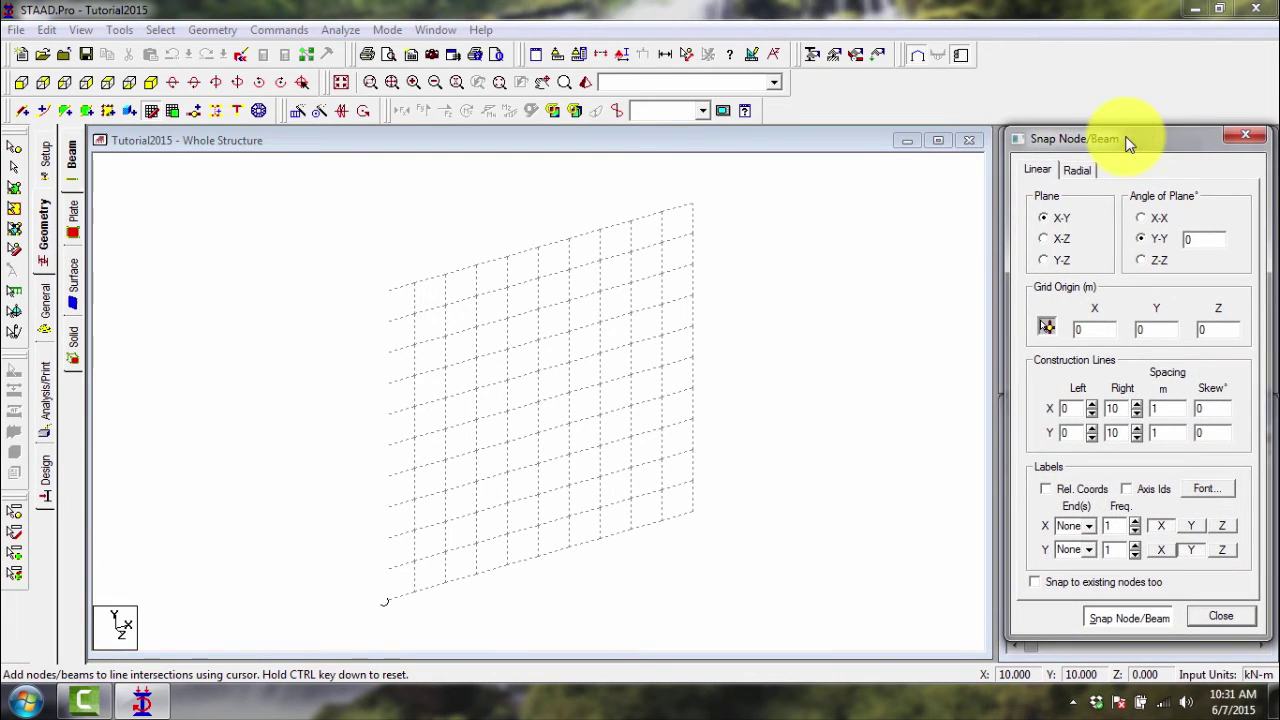
Visit the Job Info page, then return to the Geometry beam snap grid.
left_click(46, 240)
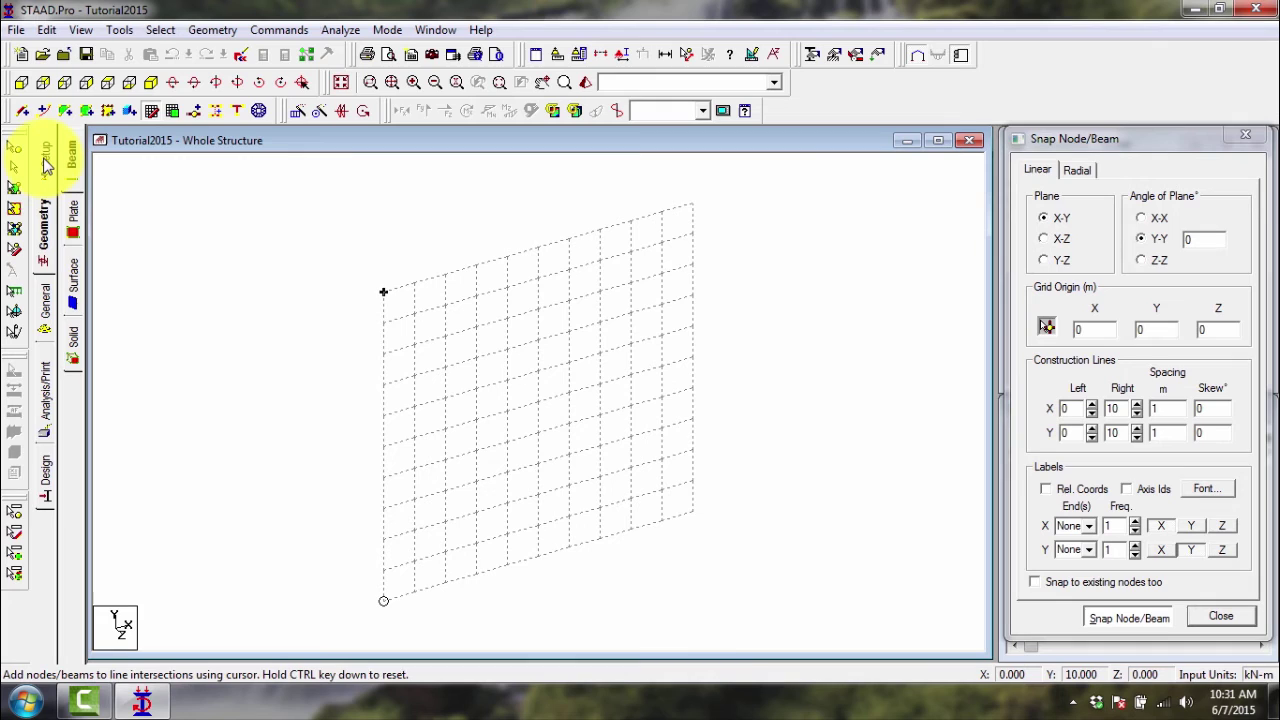
left_click(46, 162)
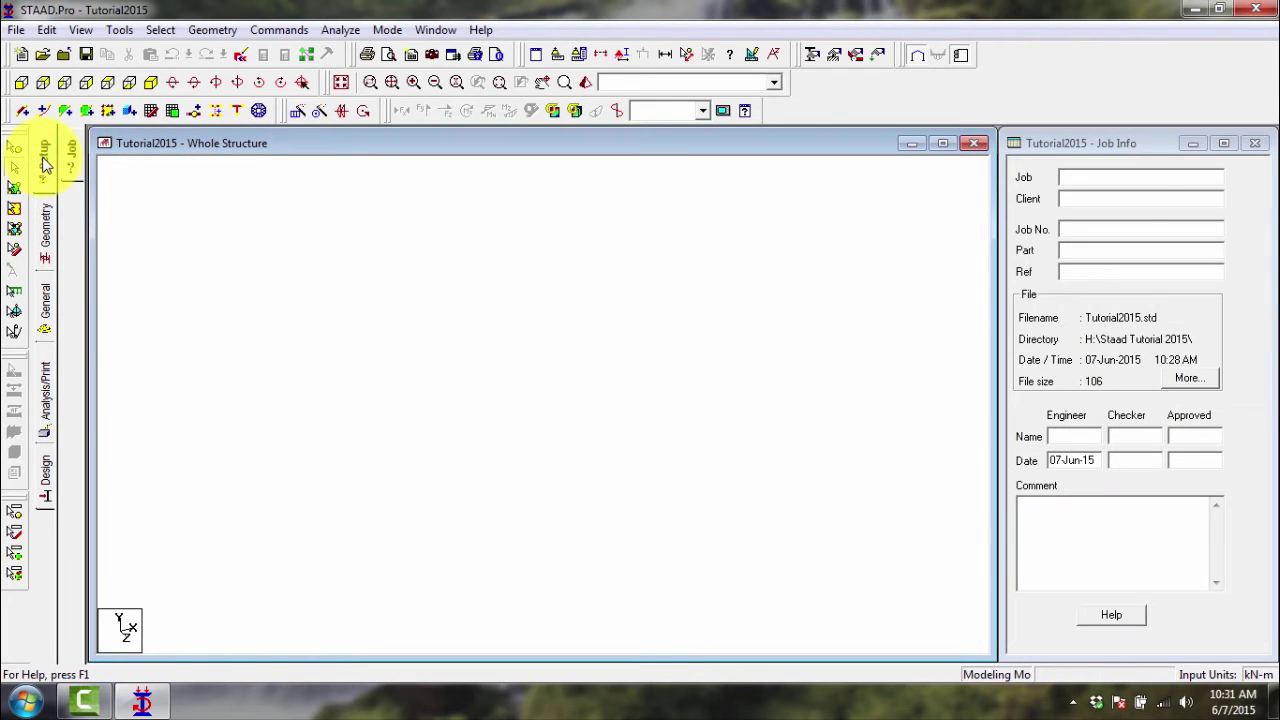
left_click(1148, 143)
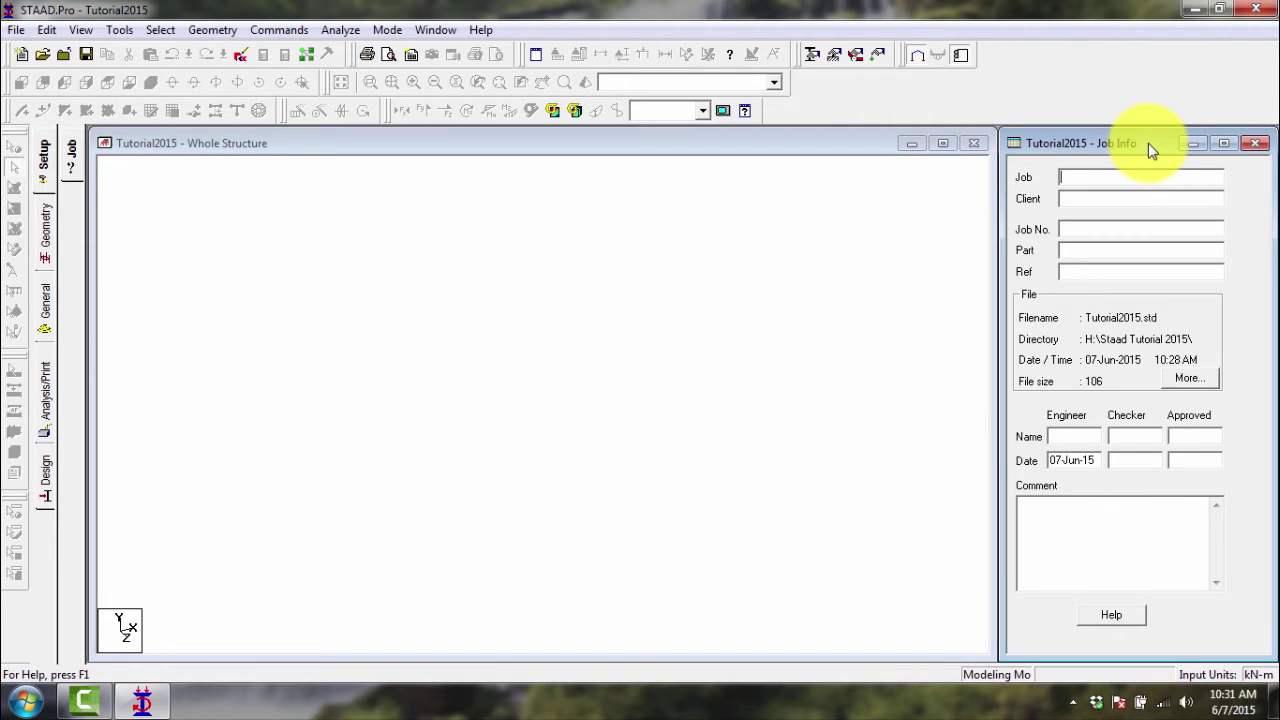
left_click(44, 232)
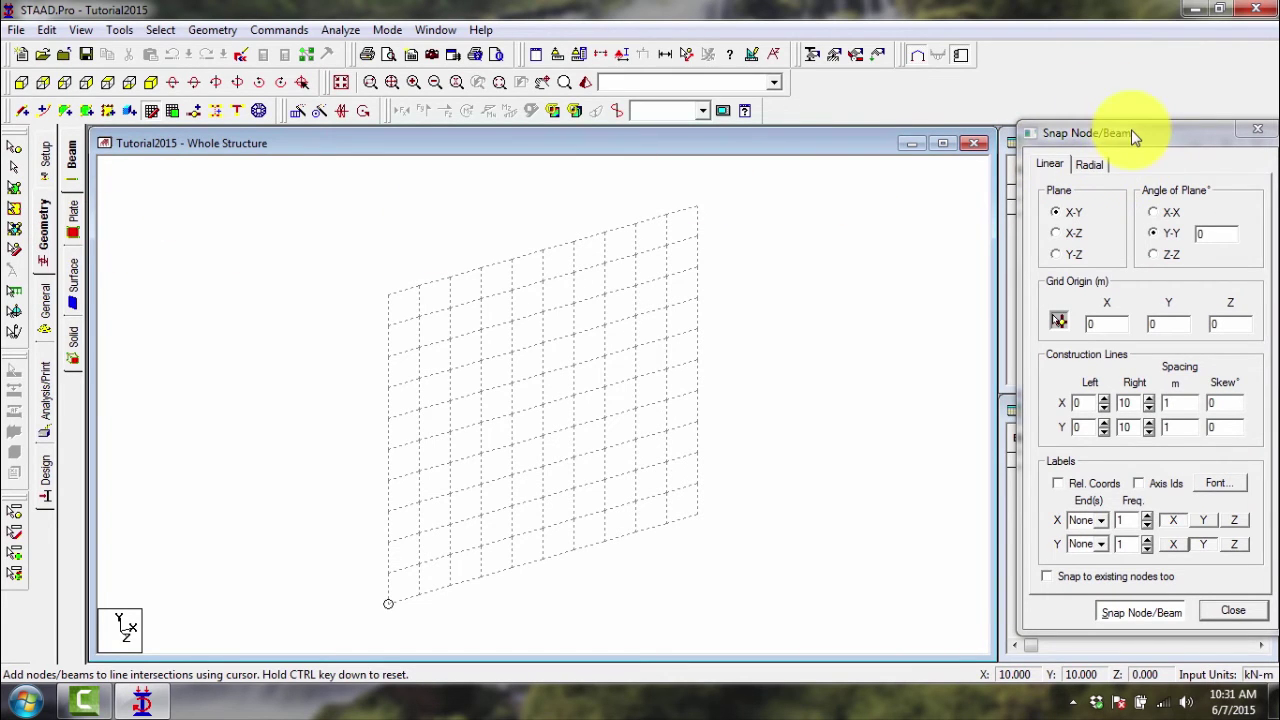
left_click_drag(1135, 135, 1120, 146)
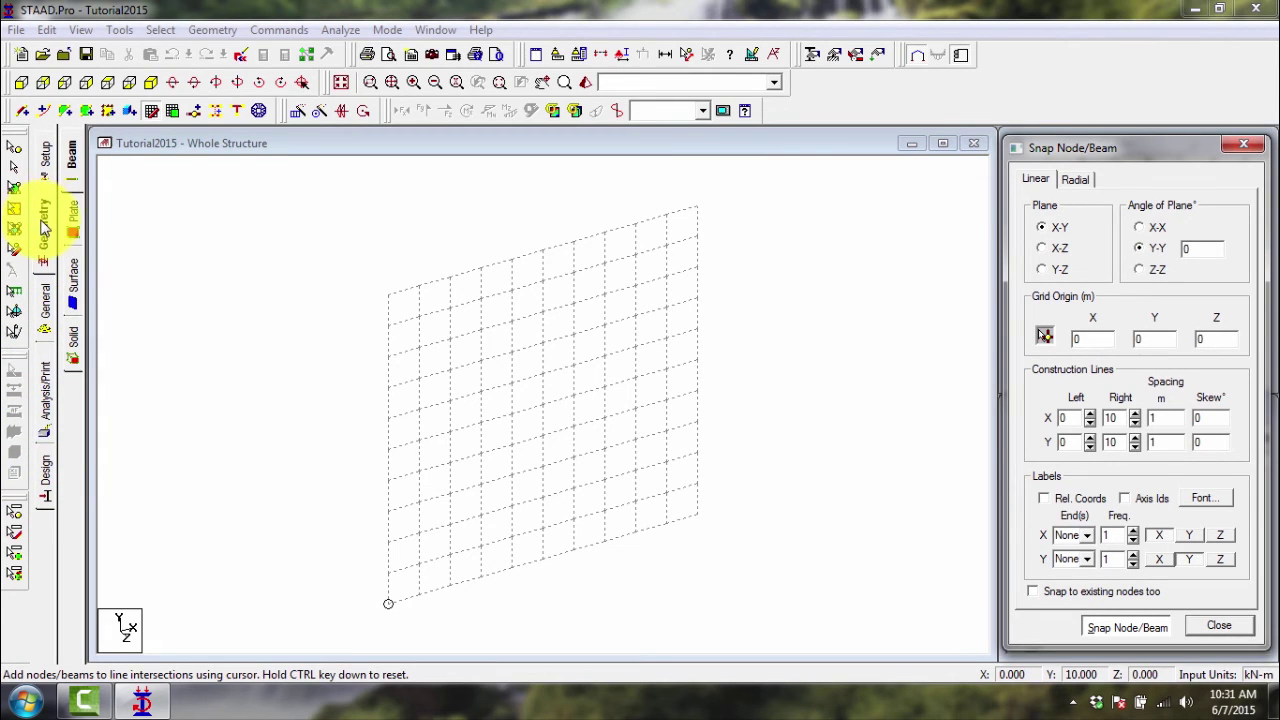
left_click(48, 230)
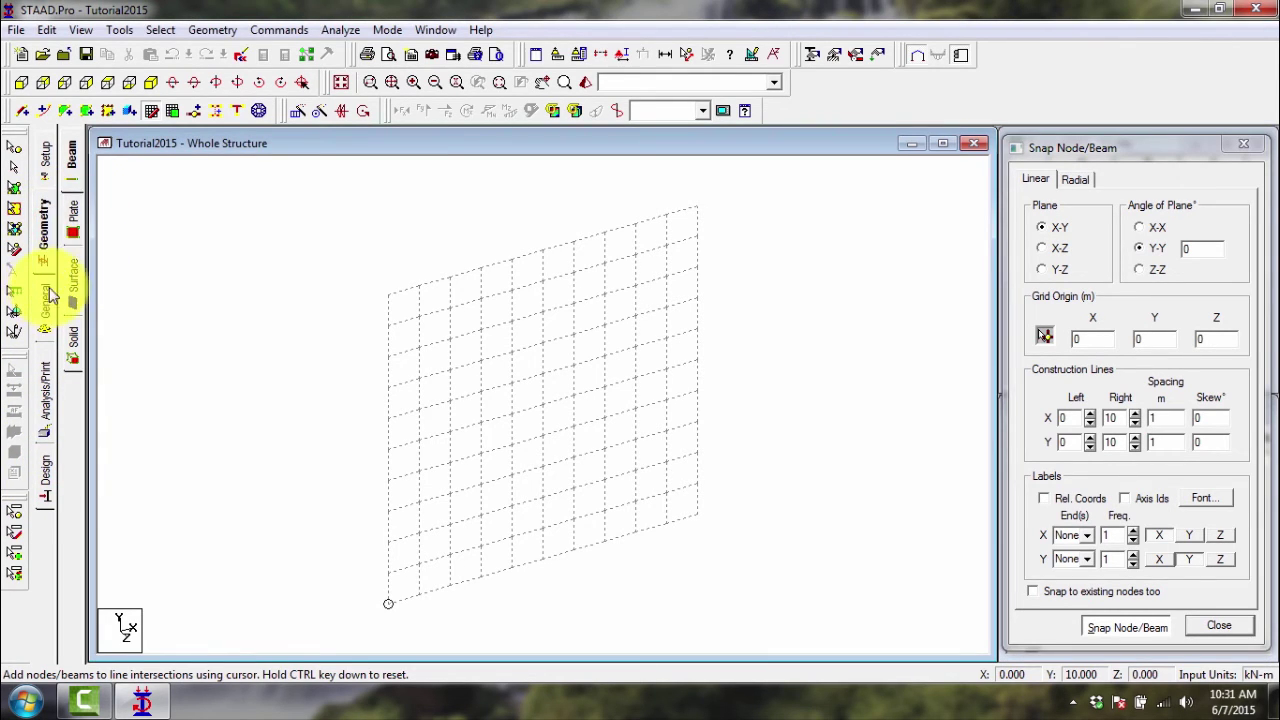
View the Plate snap page, then the empty member Specifications under General > Property.
left_click(76, 212)
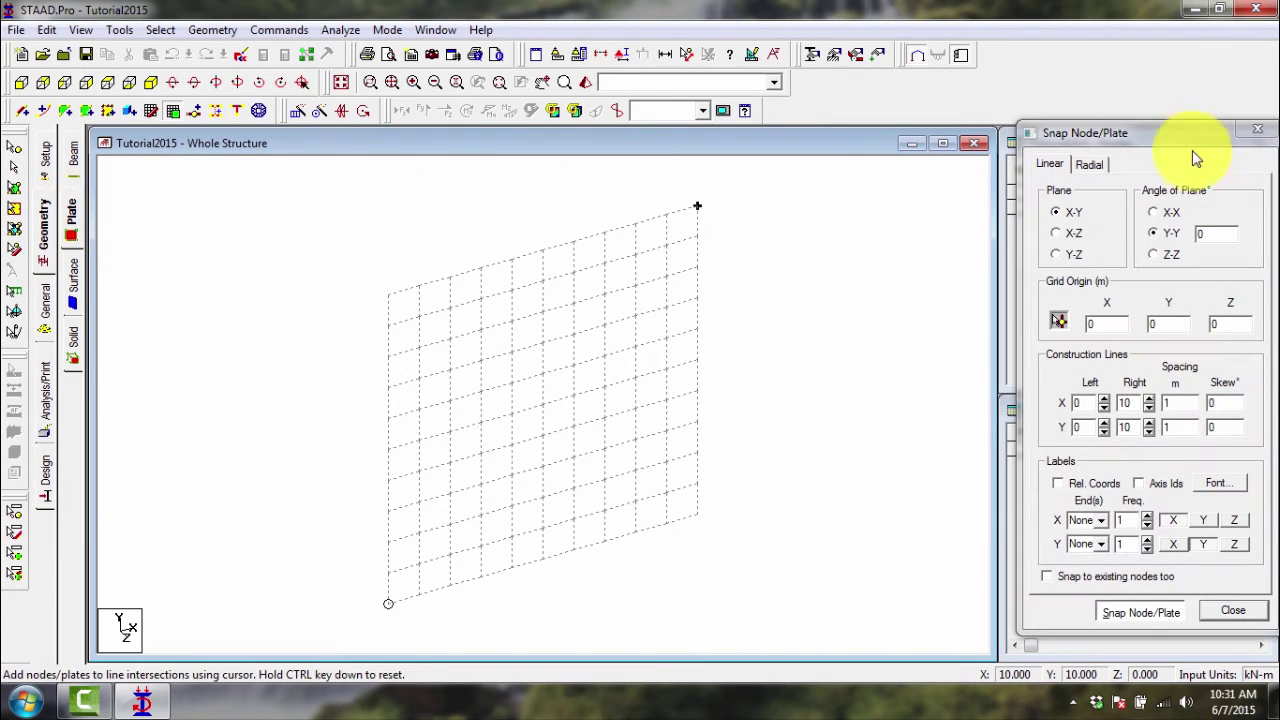
left_click_drag(1165, 141, 1157, 148)
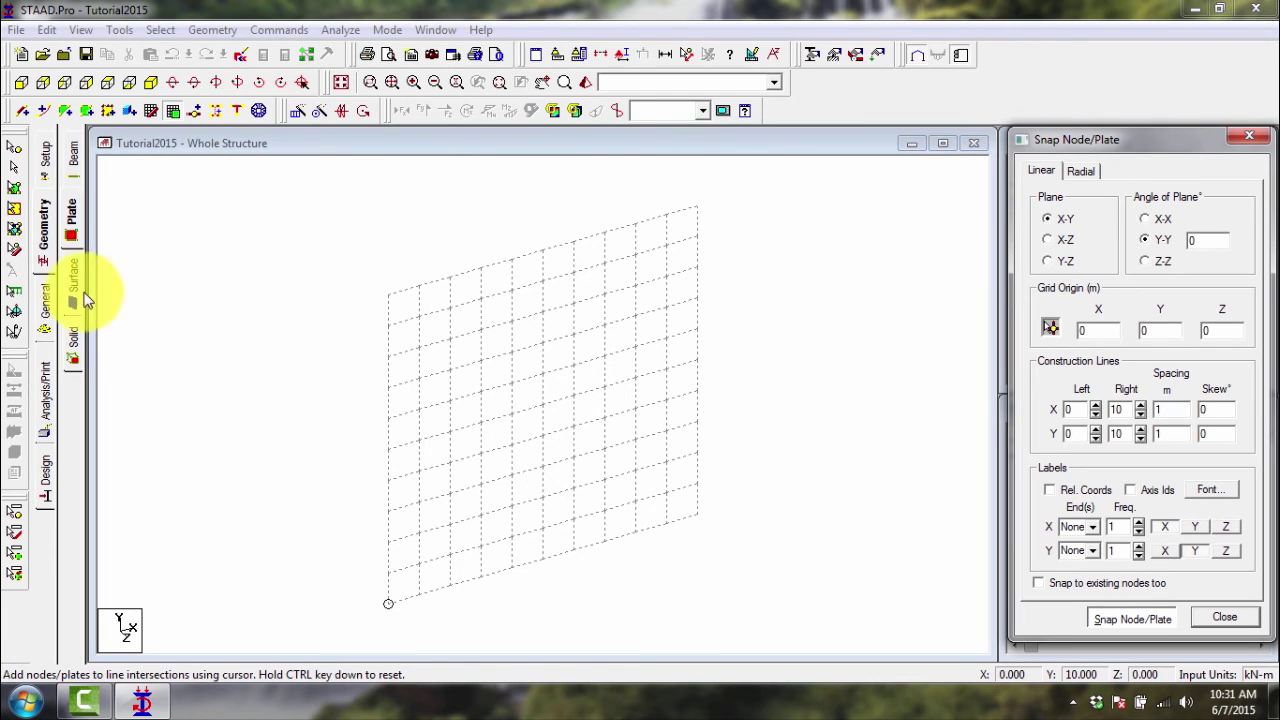
left_click(45, 300)
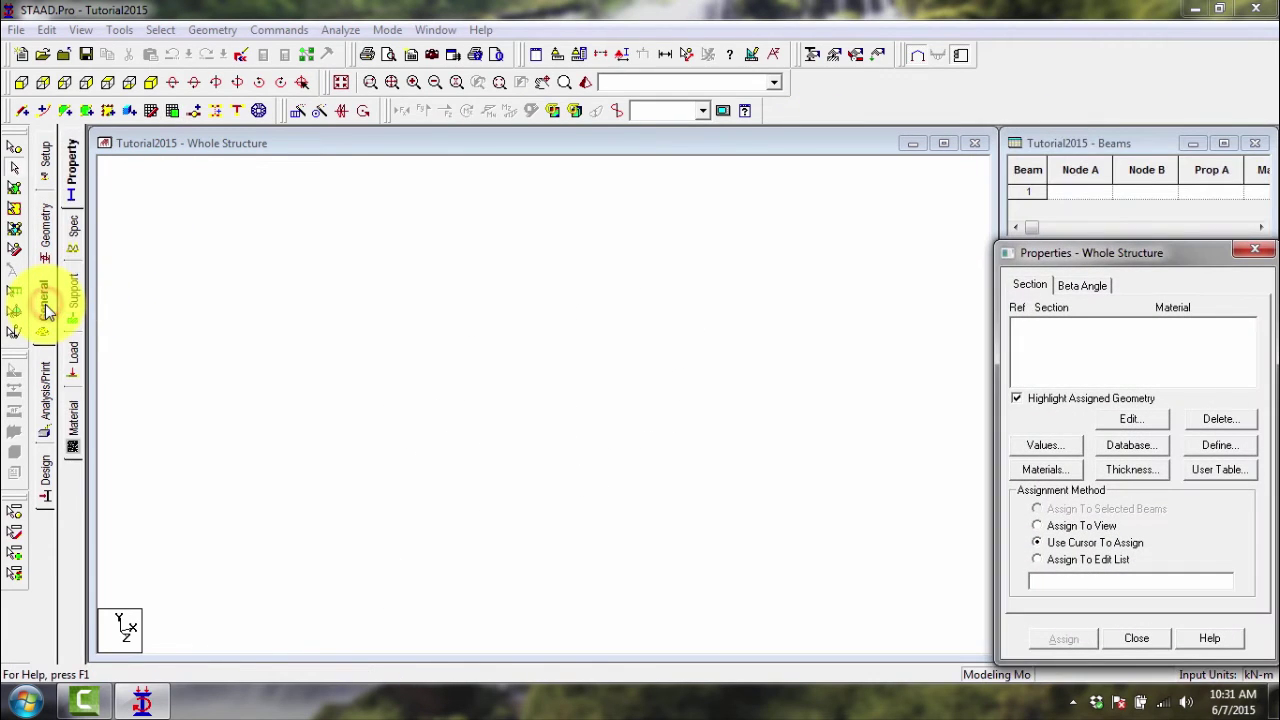
left_click(73, 226)
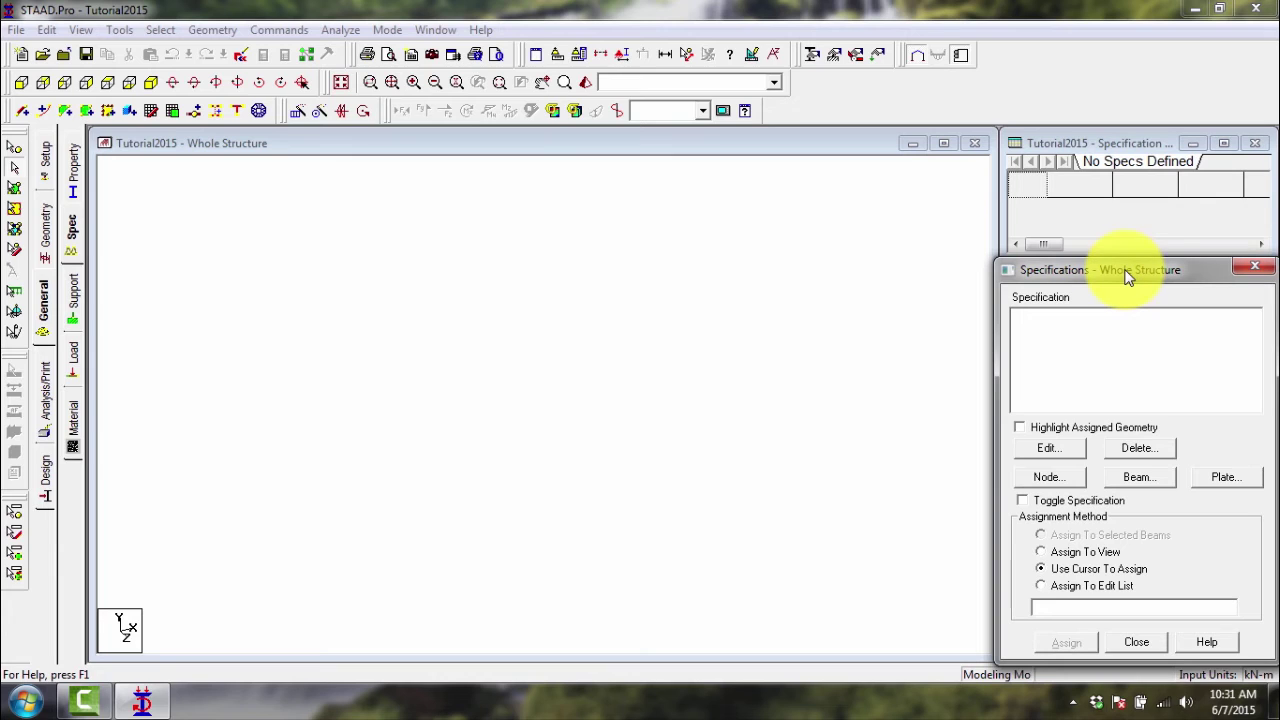
left_click_drag(1125, 270, 1132, 258)
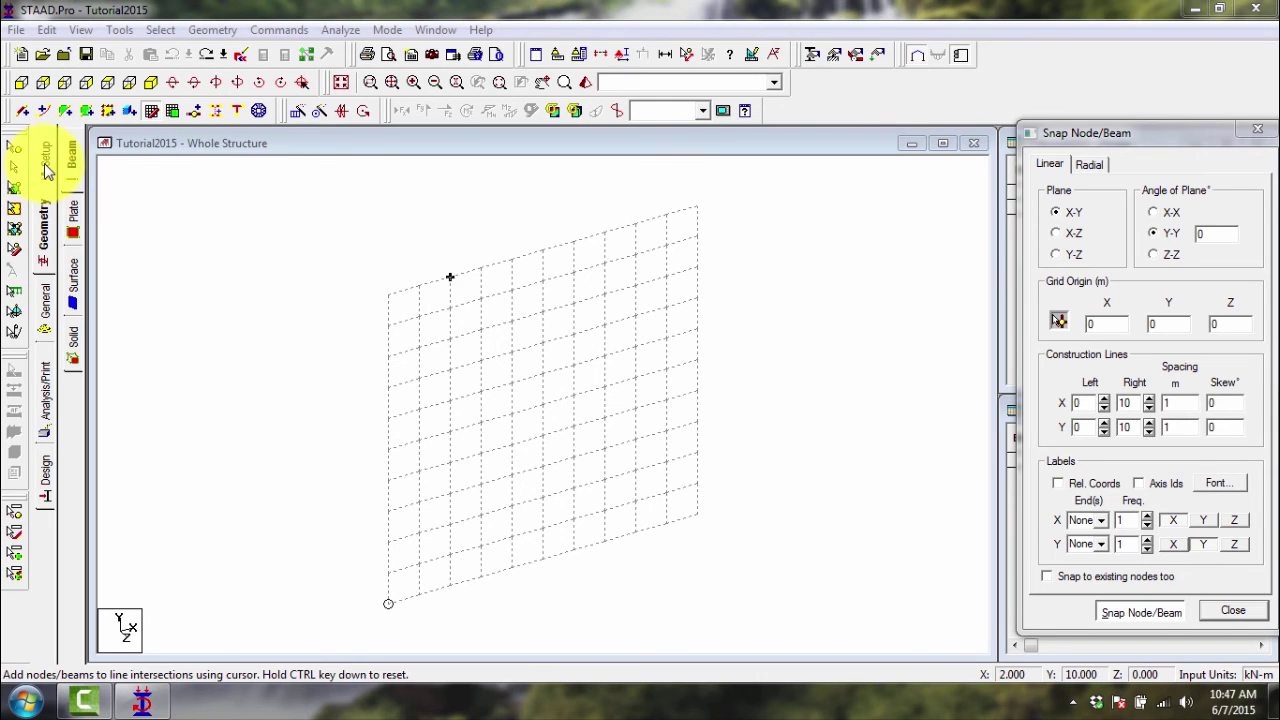
Step through the Setup, Geometry and General Property pages.
left_click(45, 168)
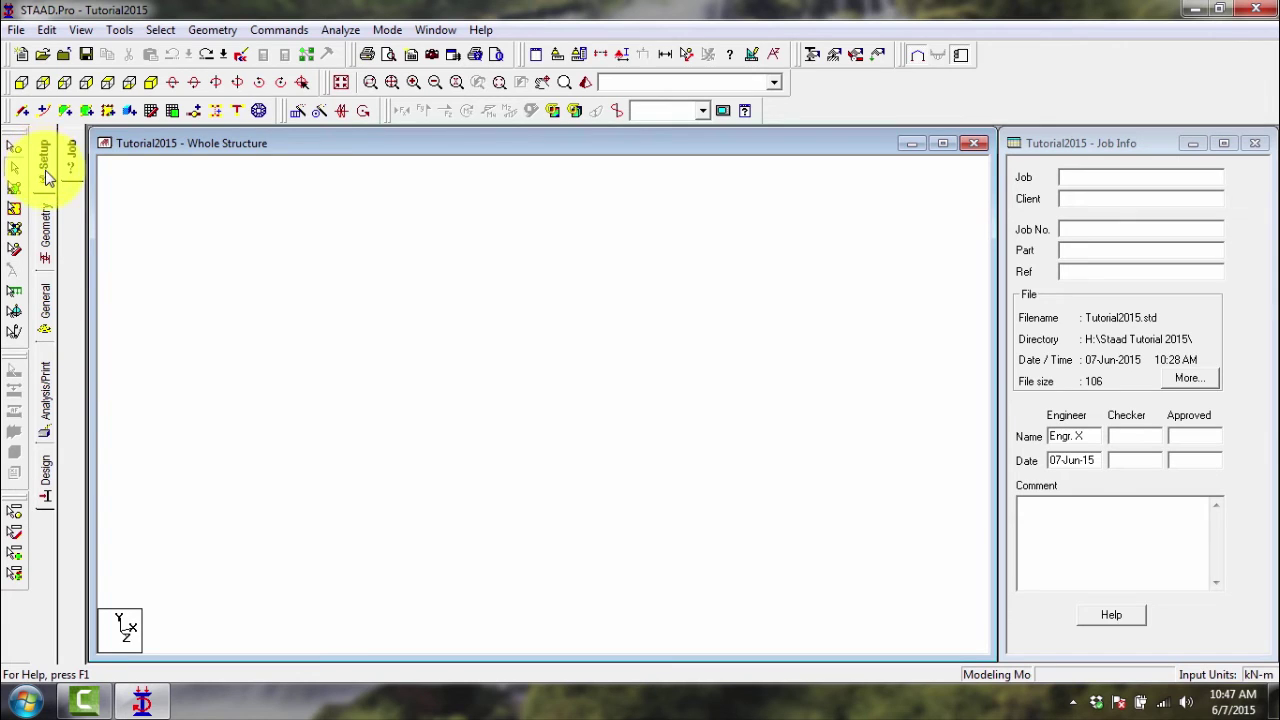
left_click(45, 168)
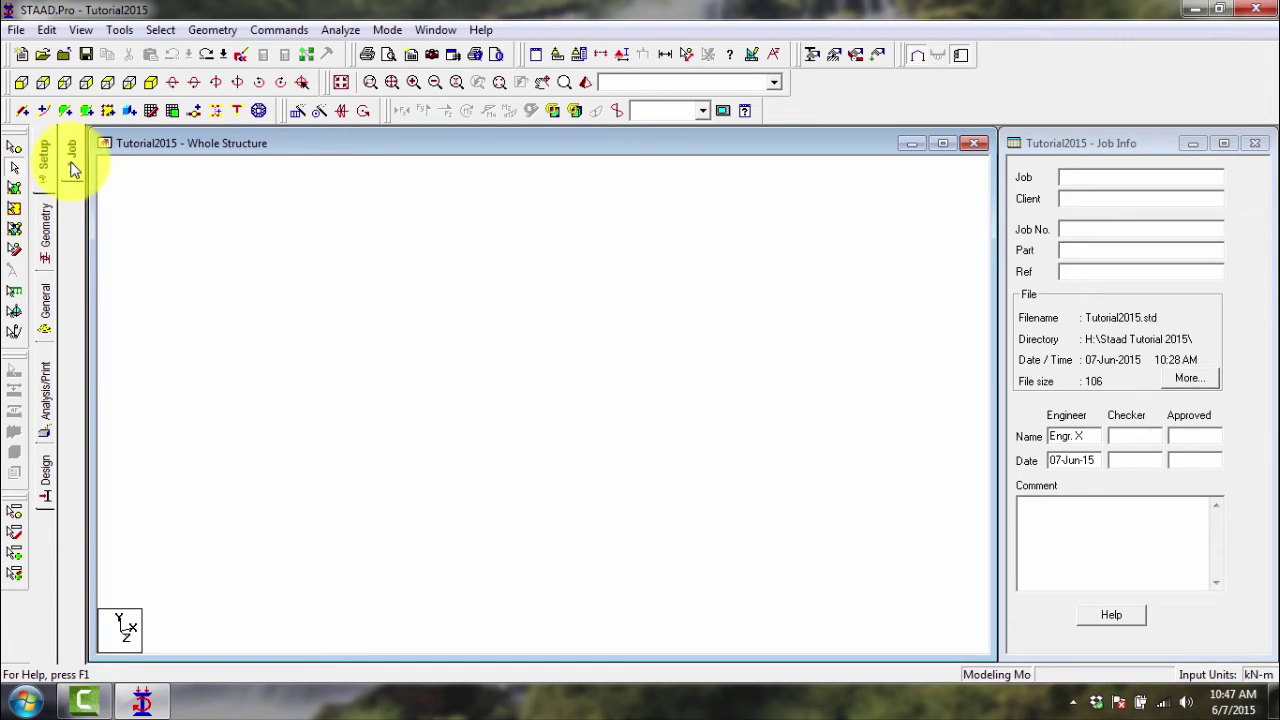
left_click(43, 220)
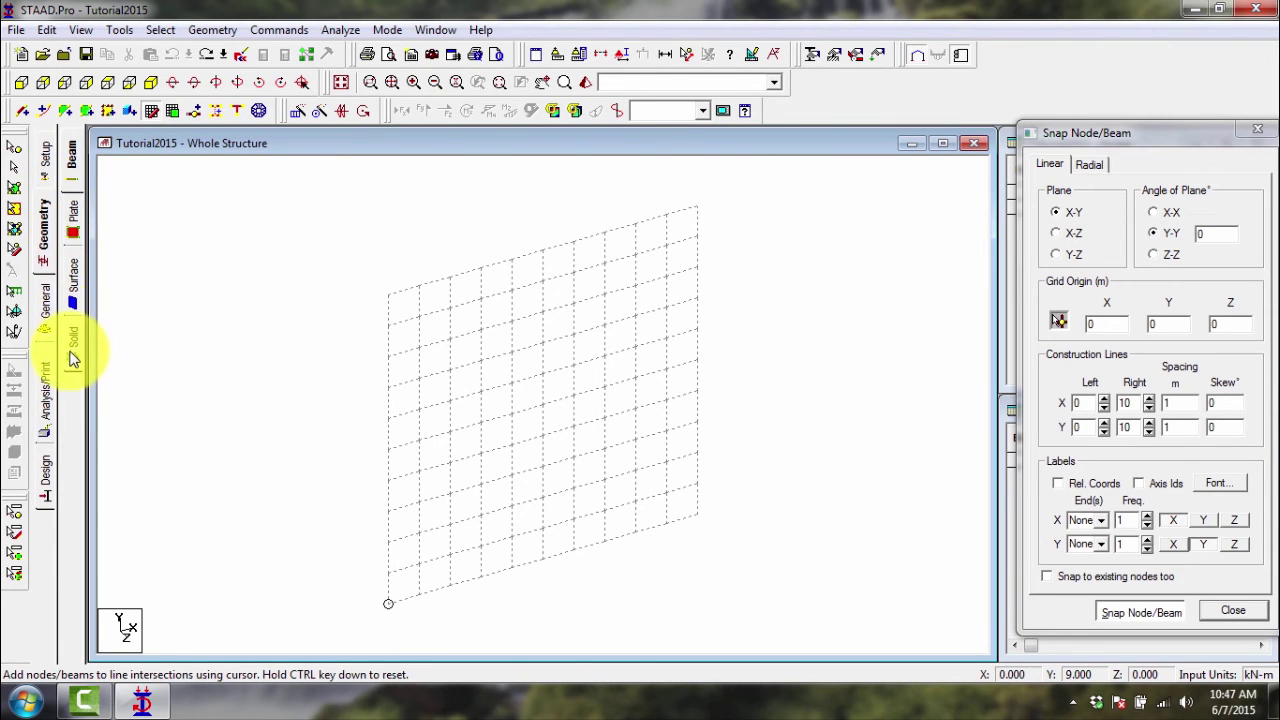
left_click(50, 312)
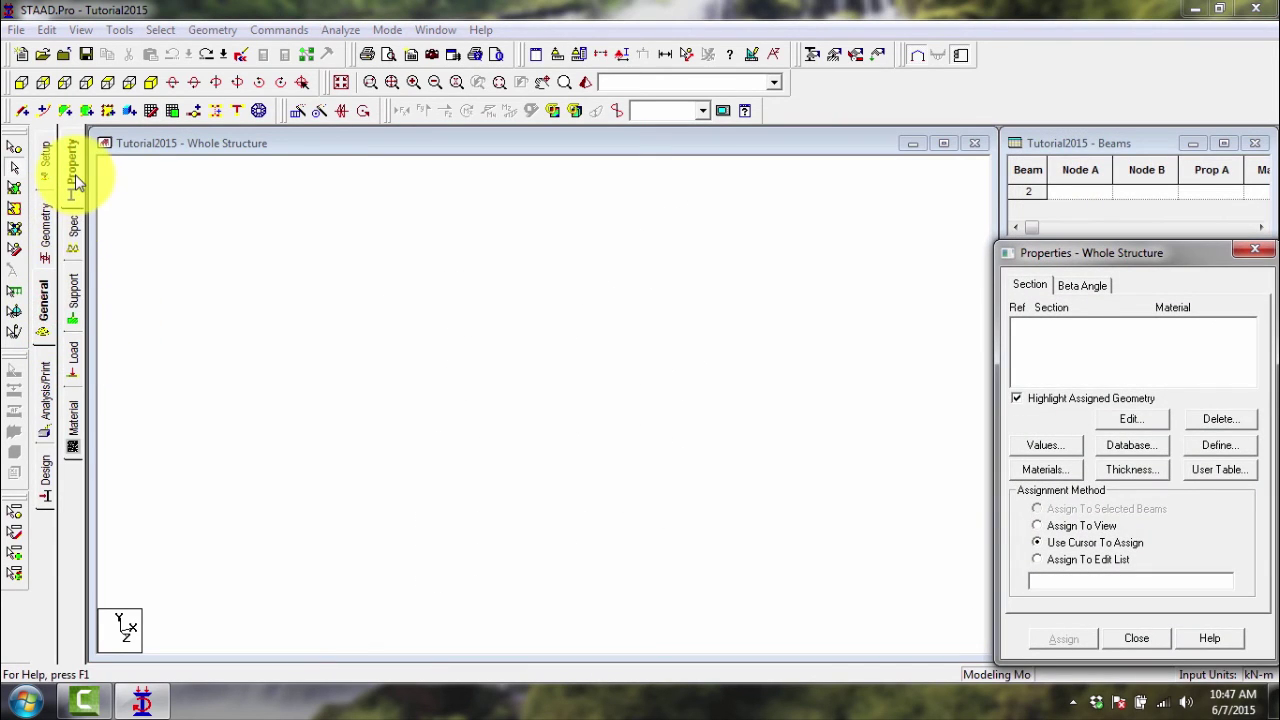
Open and dismiss the Analysis/Print Commands, then go to the Steel Design page.
left_click(45, 383)
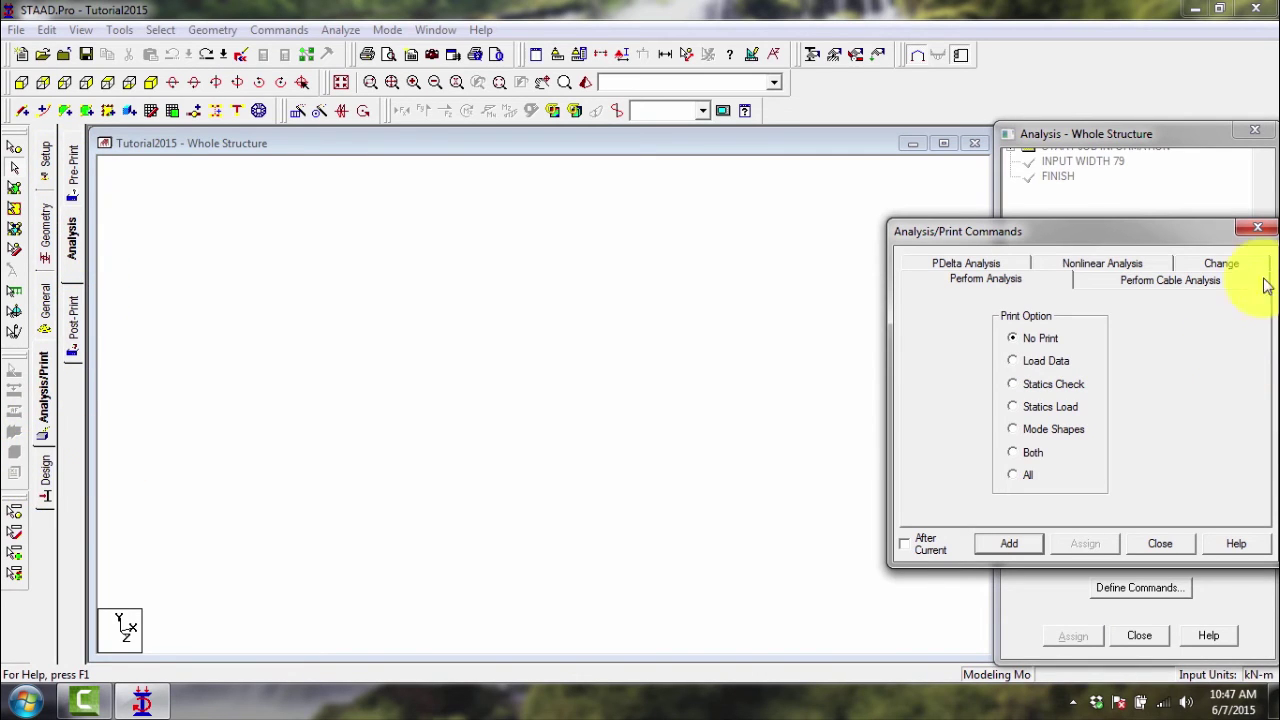
left_click(1255, 229)
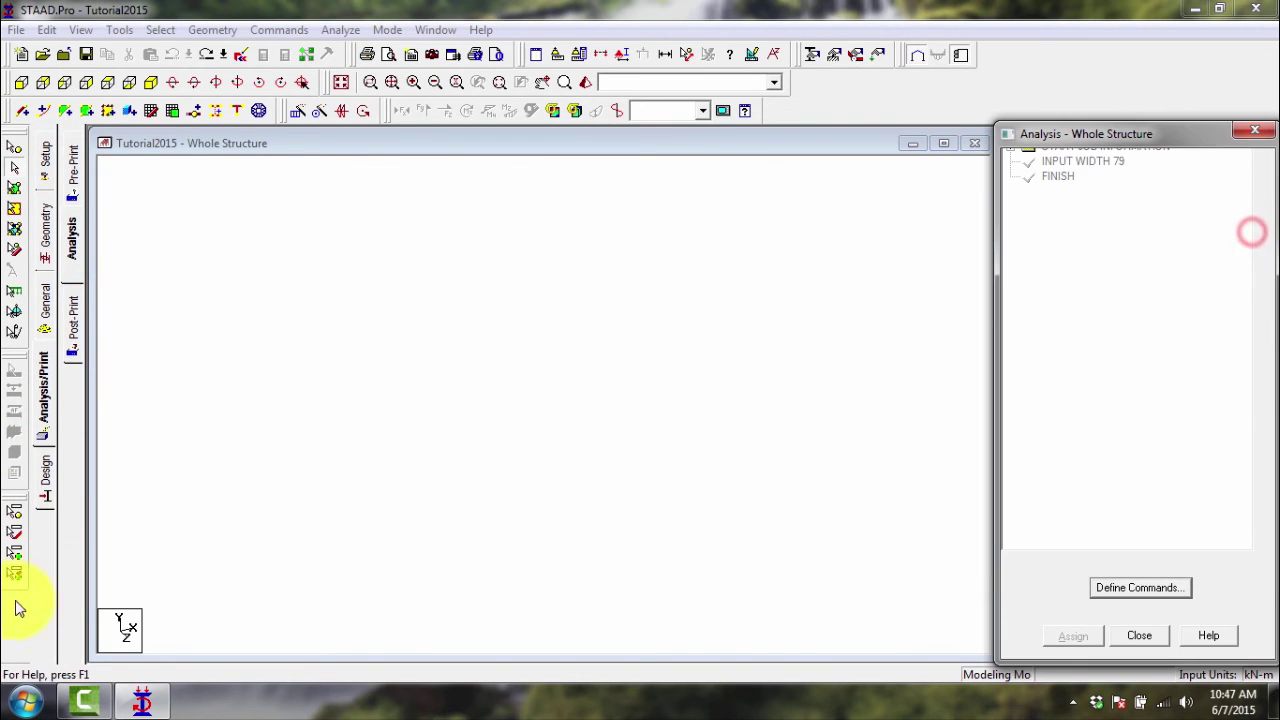
left_click(50, 470)
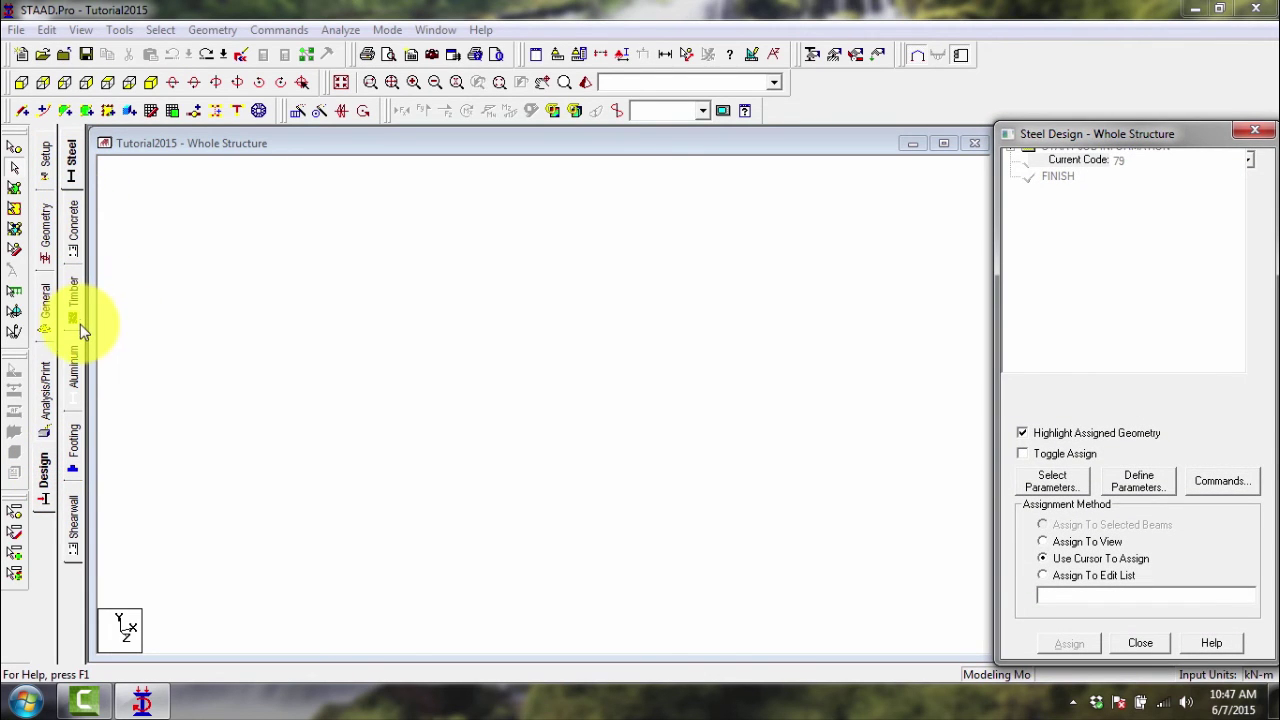
Review Tutorial2015's Job Info: Job, Engineer Name, Checker and Comment fields.
left_click(45, 165)
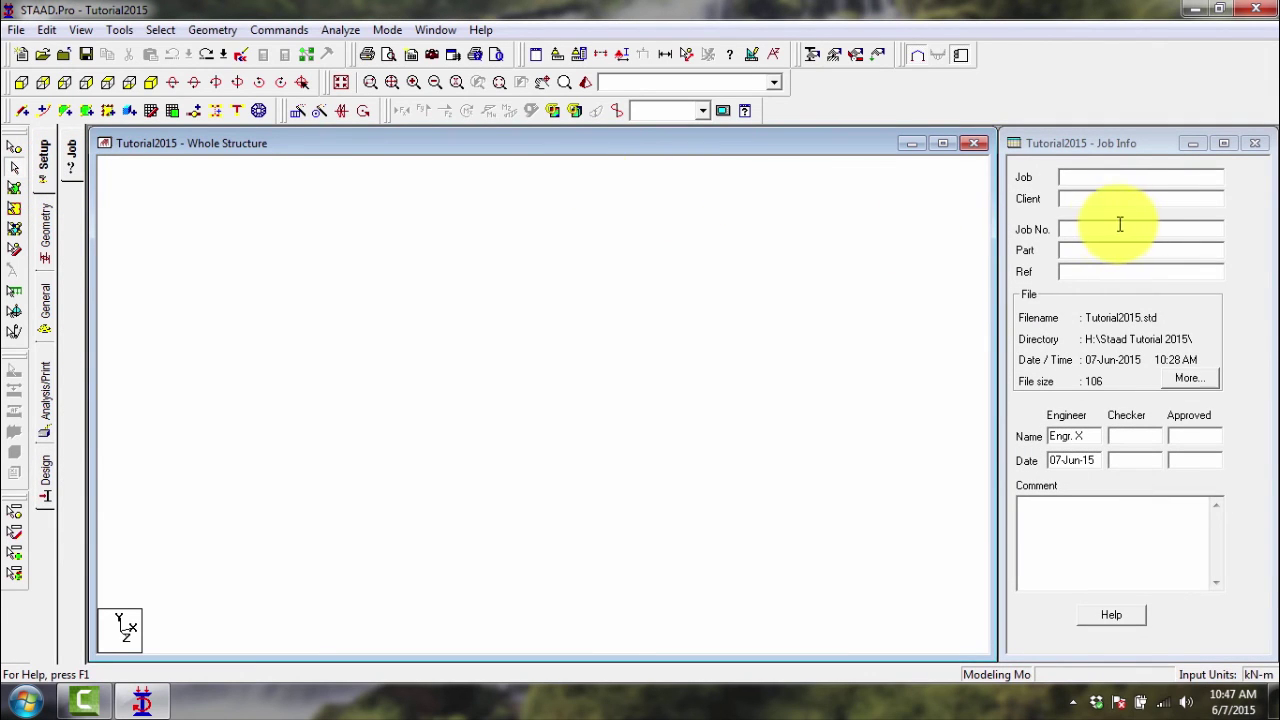
left_click(1107, 179)
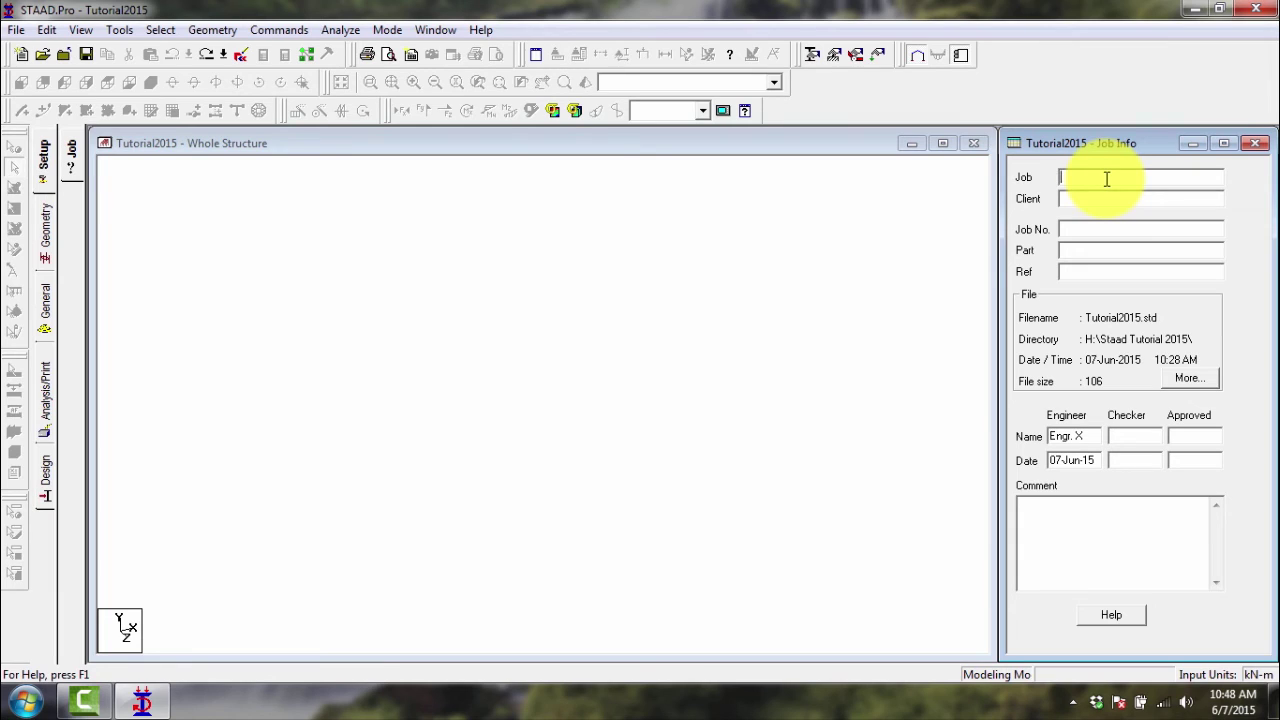
left_click_drag(1090, 436, 1015, 438)
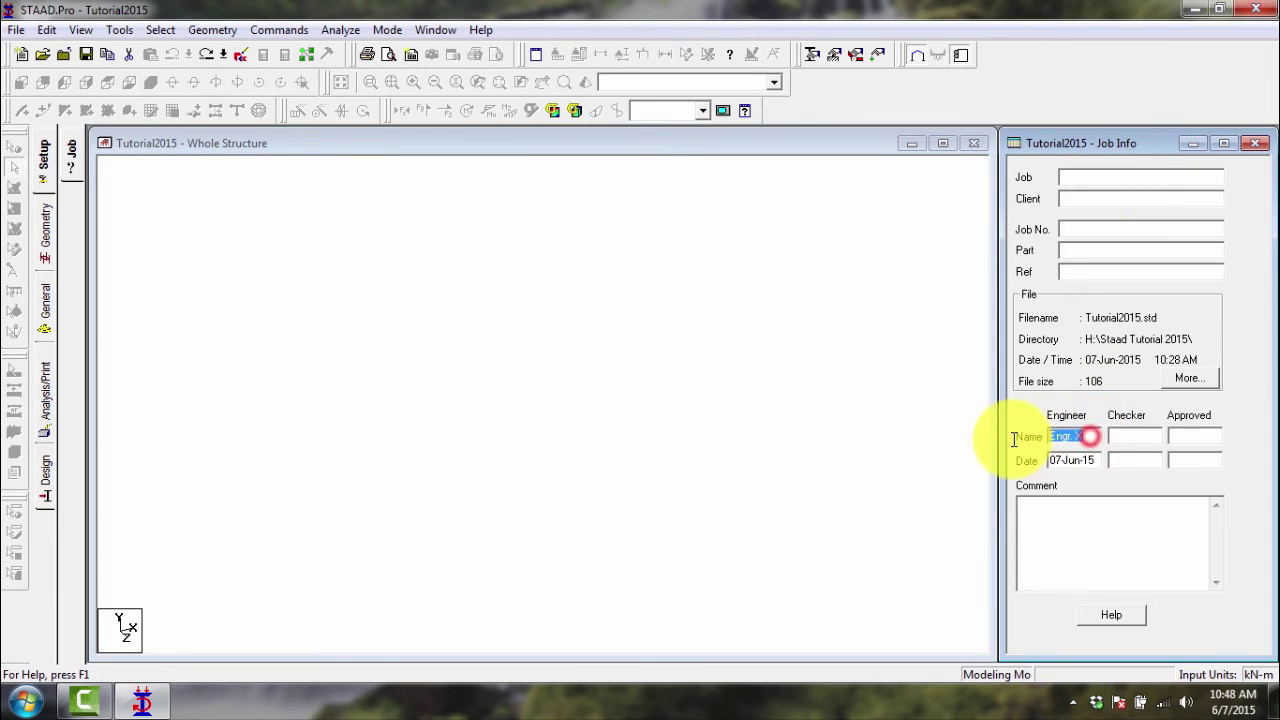
left_click(1150, 436)
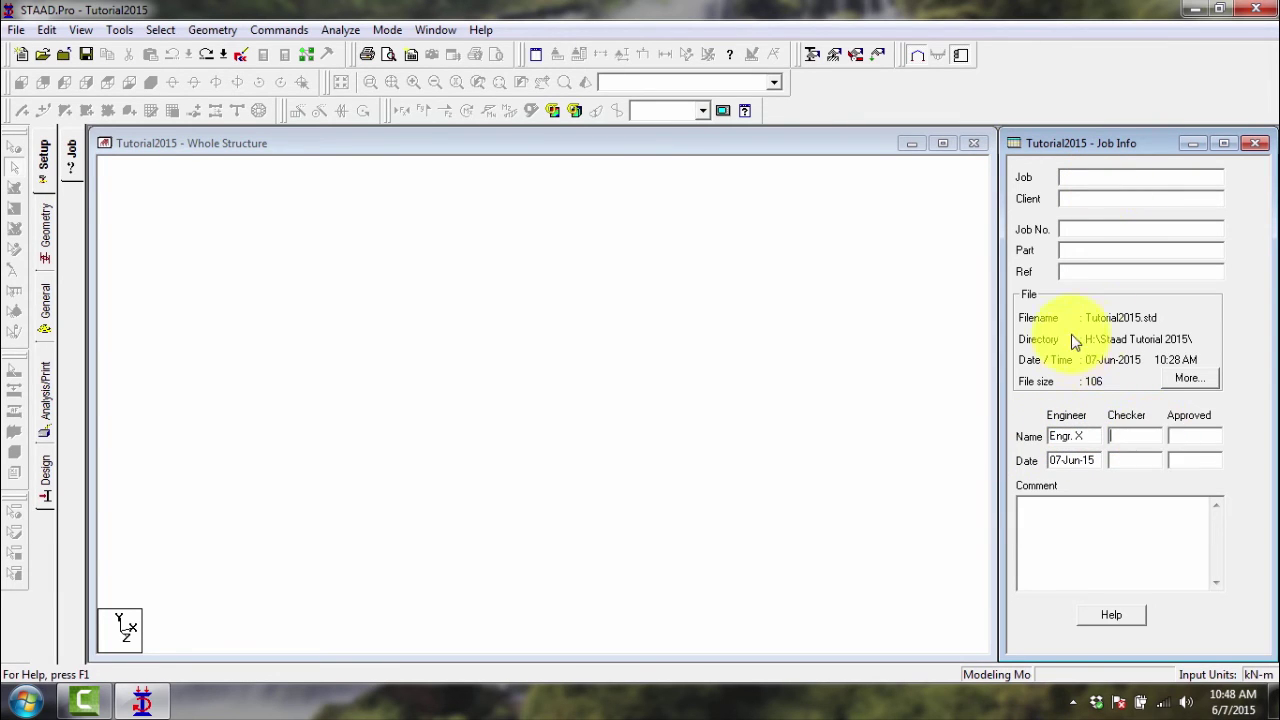
left_click(1147, 550)
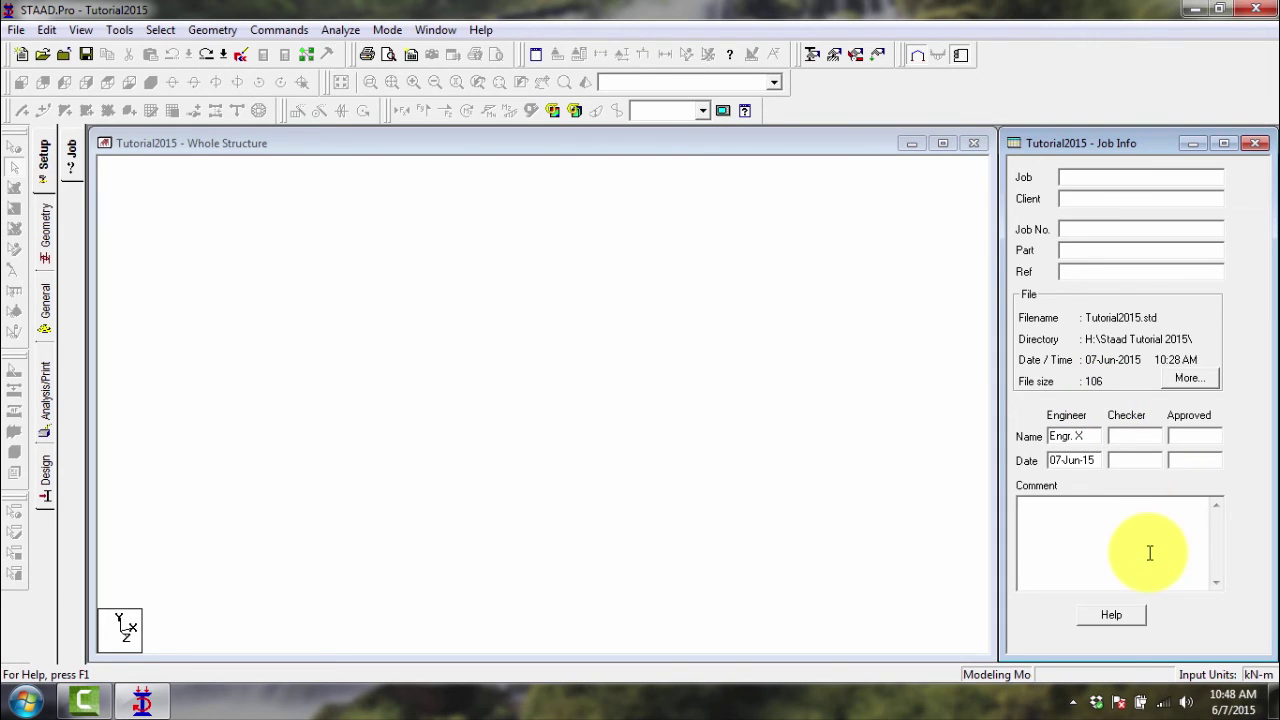
left_click_drag(1088, 436, 1050, 460)
left_click(1090, 436)
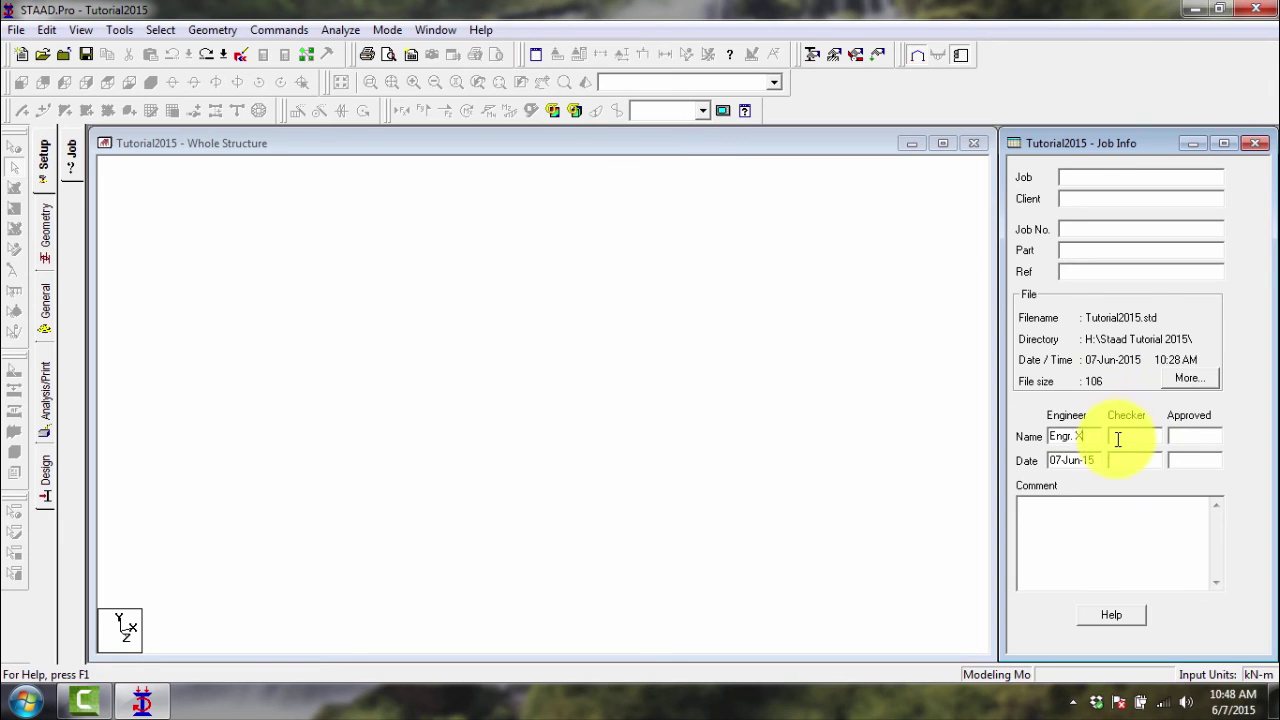
Reopen the Geometry page showing the 10 by 10, 1 m Snap Node/Beam grid.
left_click(46, 226)
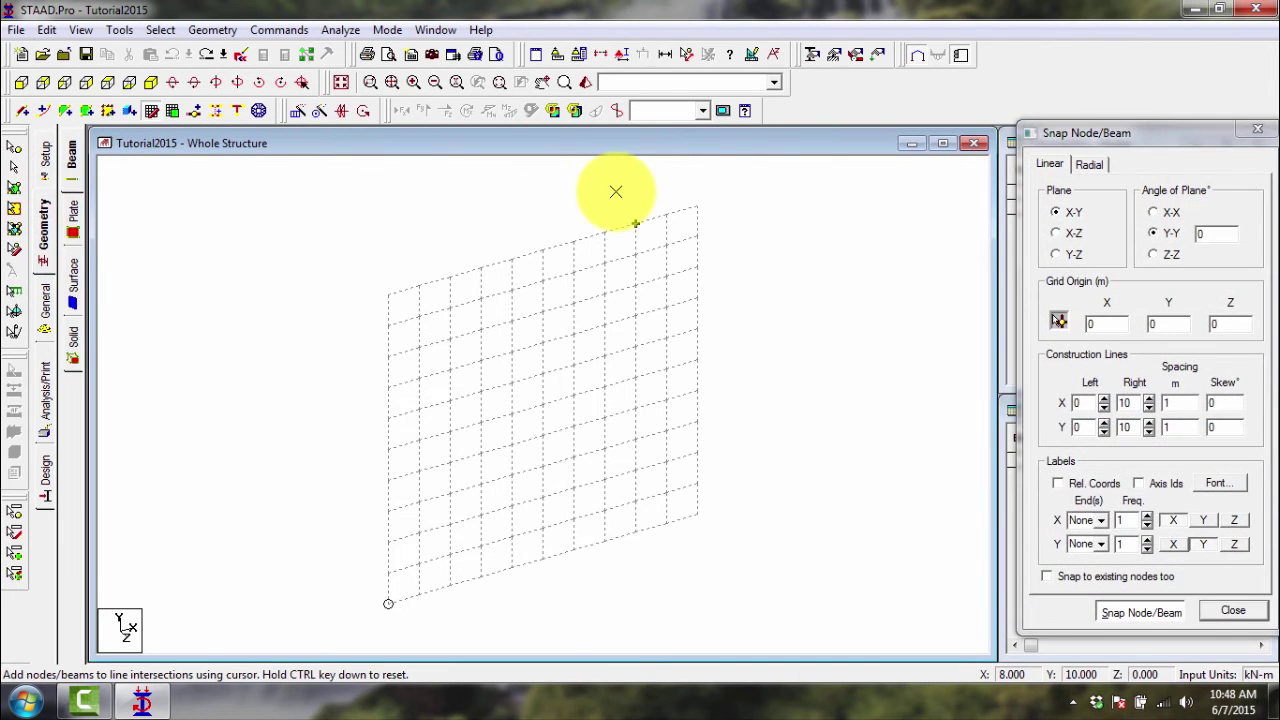